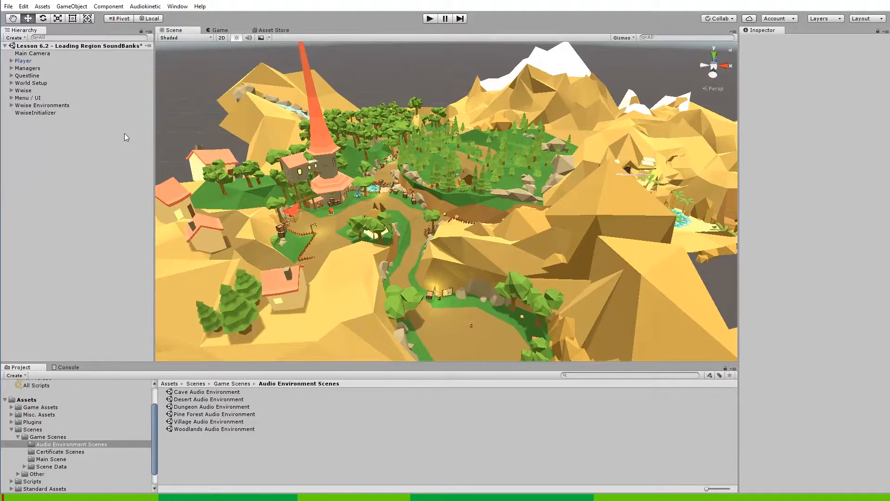
# - Open the Loading Region SoundBanks scene of Lesson 6 in the Audiokinetic 251 certification course
pyautogui.click(158, 8)
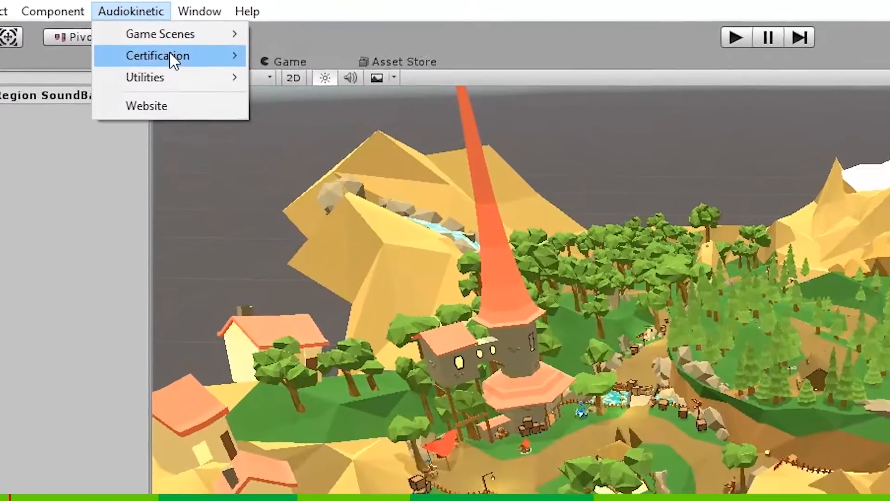
pyautogui.moveTo(160, 27)
pyautogui.moveTo(236, 27)
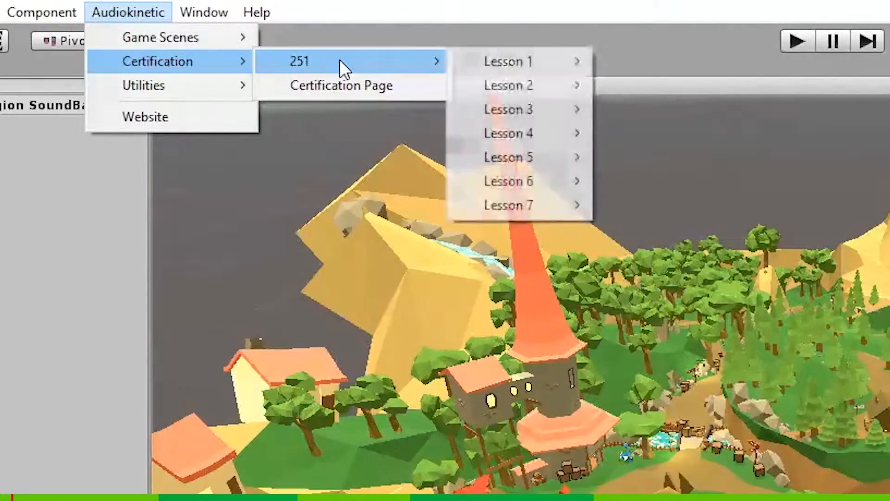
pyautogui.moveTo(570, 182)
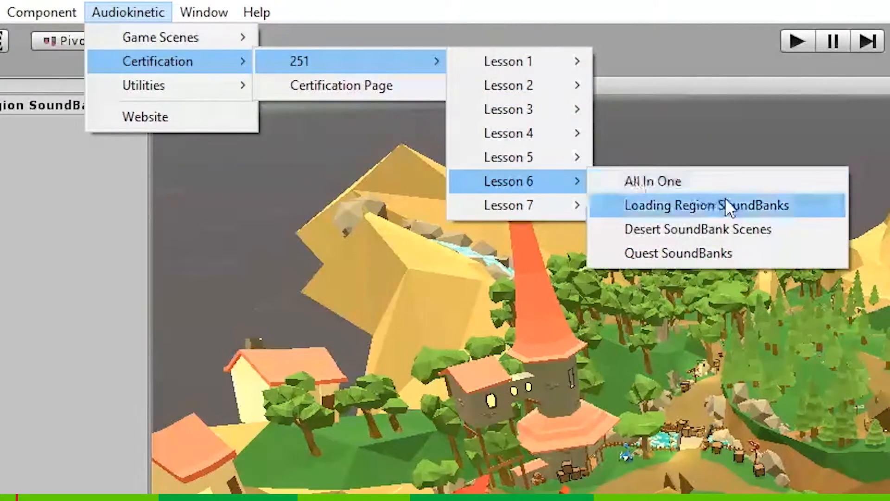
pyautogui.click(802, 203)
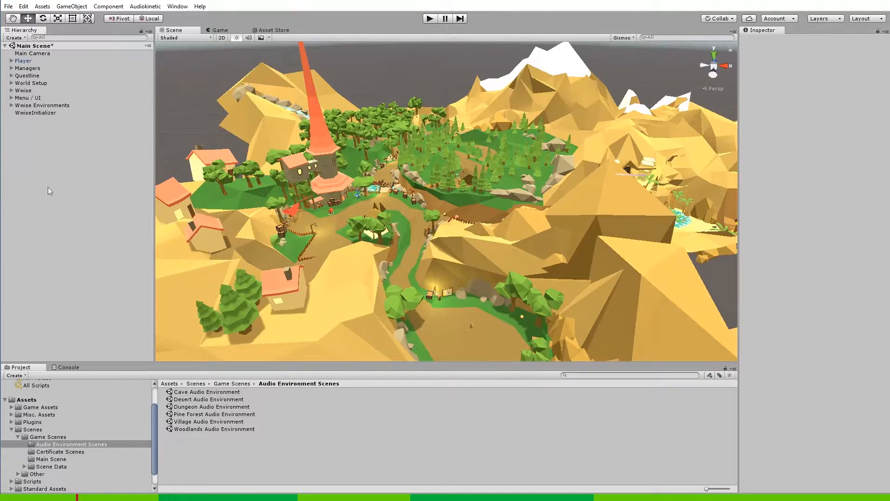
# - Expand the Wwise object and its Bank Regions group, and frame Bank Regions in the scene view
pyautogui.click(11, 91)
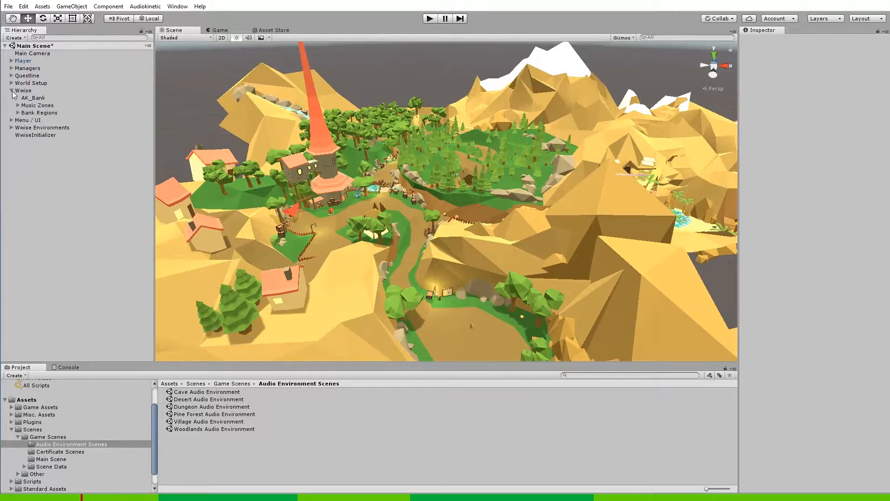
pyautogui.click(17, 113)
pyautogui.doubleClick(39, 113)
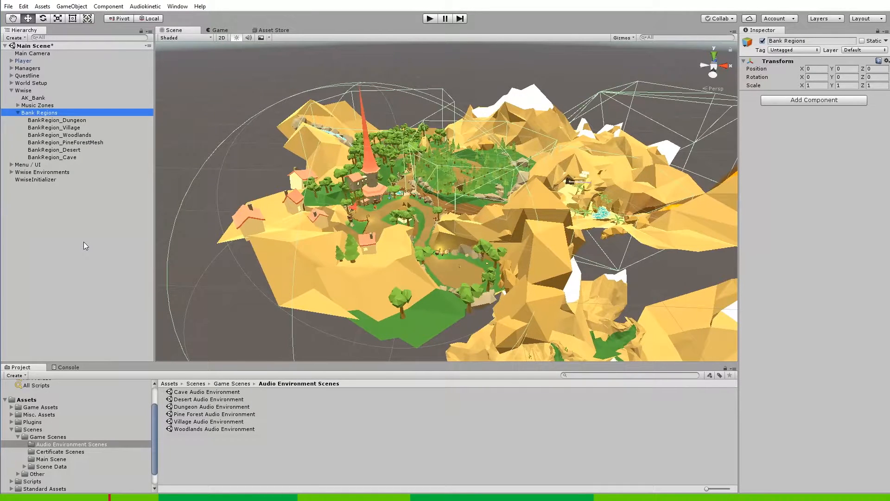
# - Add the Village Audio Environment scene alongside the Main Scene and expand its Wwise object to show its contents
pyautogui.click(216, 421)
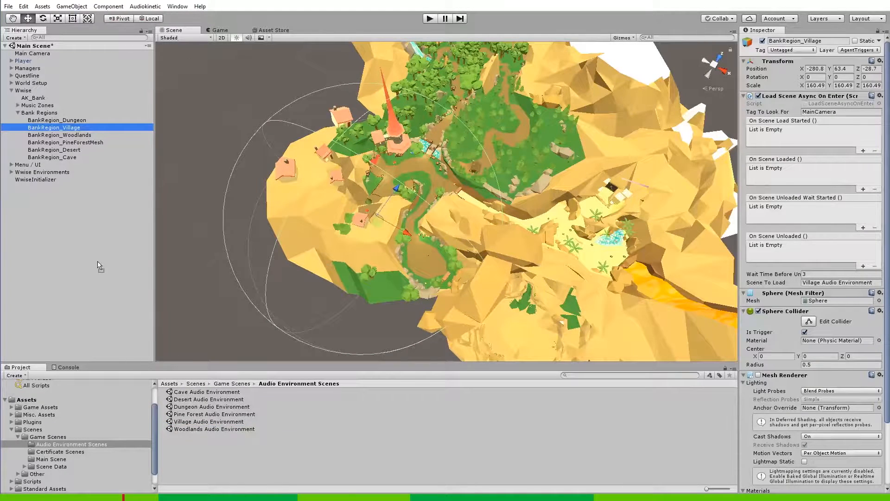
pyautogui.moveTo(97, 262); pyautogui.dragTo(98, 262)
pyautogui.moveTo(98, 262); pyautogui.dragTo(97, 262)
pyautogui.click(12, 194)
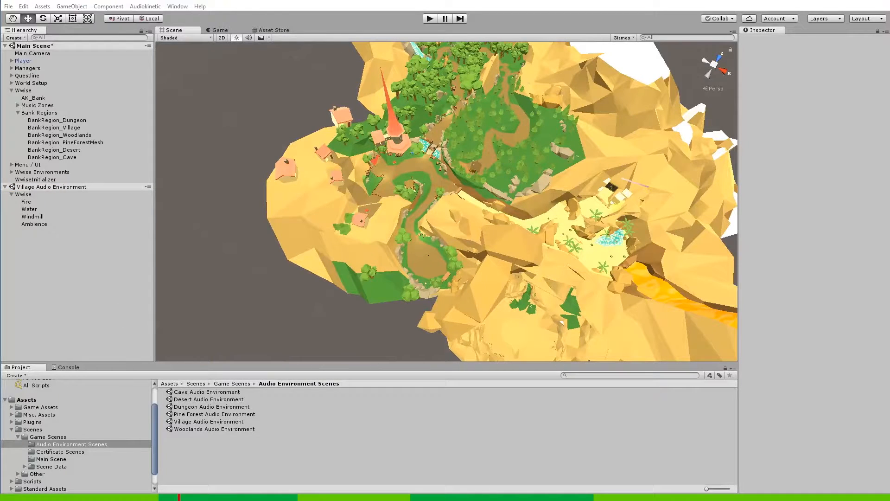
# - Switch to Wwise and expand the Default Work Unit's Region work unit among the SoundBanks
pyautogui.hotkey('alt', 'Tab')
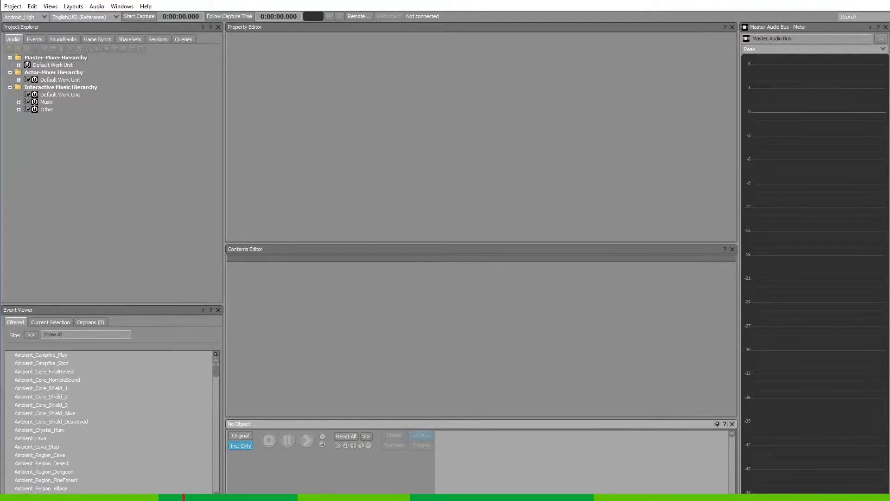
pyautogui.click(63, 39)
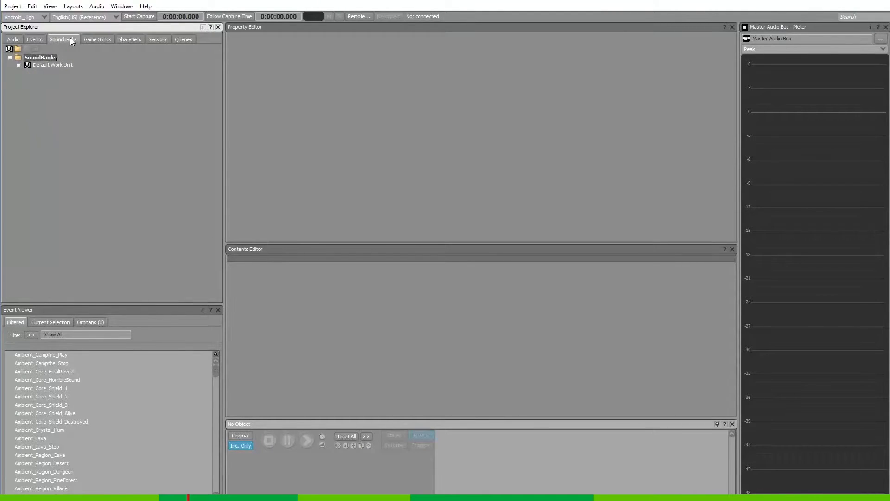
pyautogui.click(18, 64)
pyautogui.click(28, 95)
pyautogui.click(63, 117)
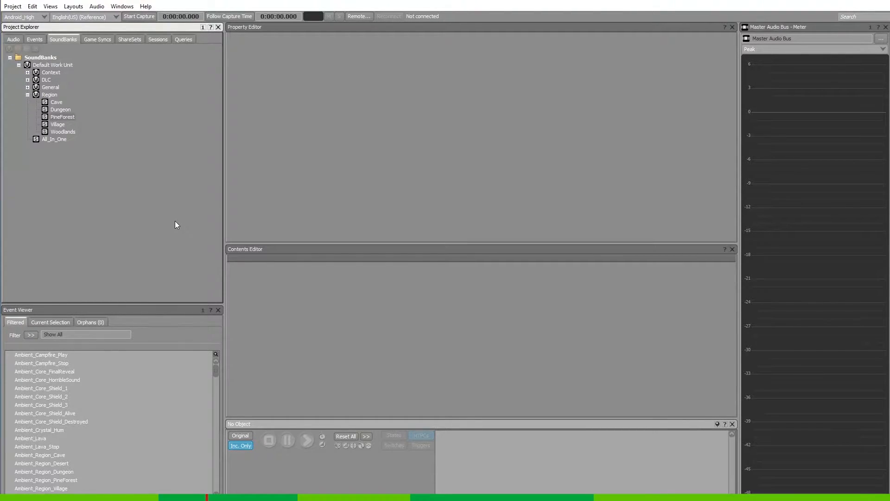
# - Create a SoundBank named Desert in the Region work unit and bring up the SoundBank Manager layout
pyautogui.rightClick(55, 96)
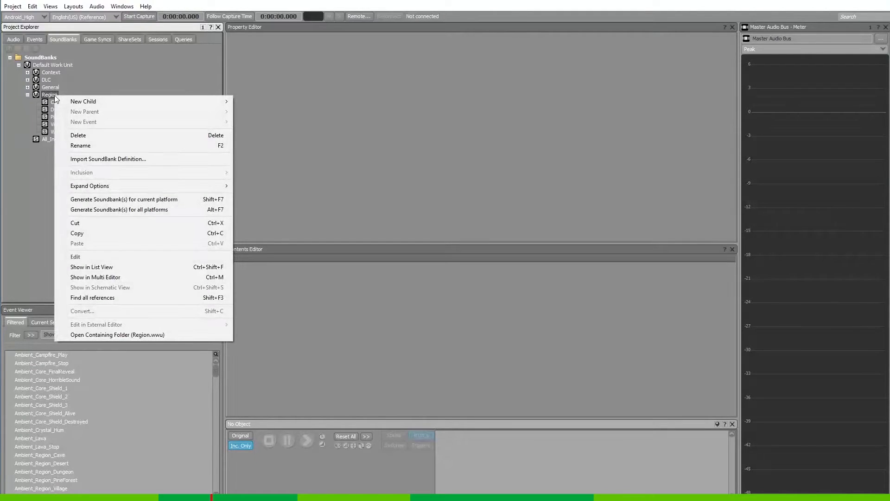
pyautogui.moveTo(84, 102)
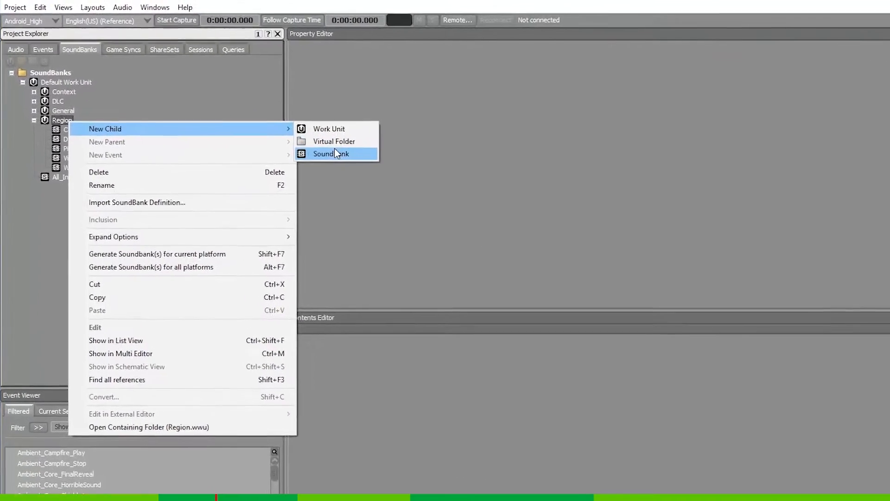
pyautogui.click(260, 121)
pyautogui.write('Desert')
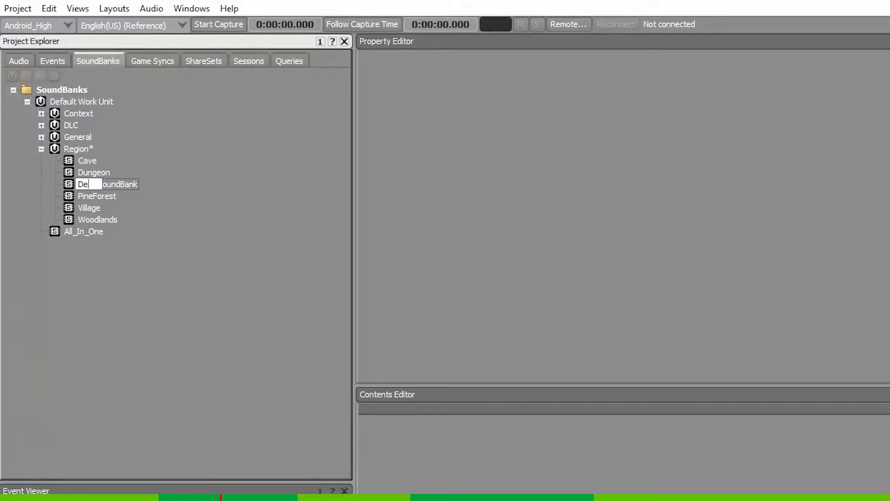
pyautogui.press('Return')
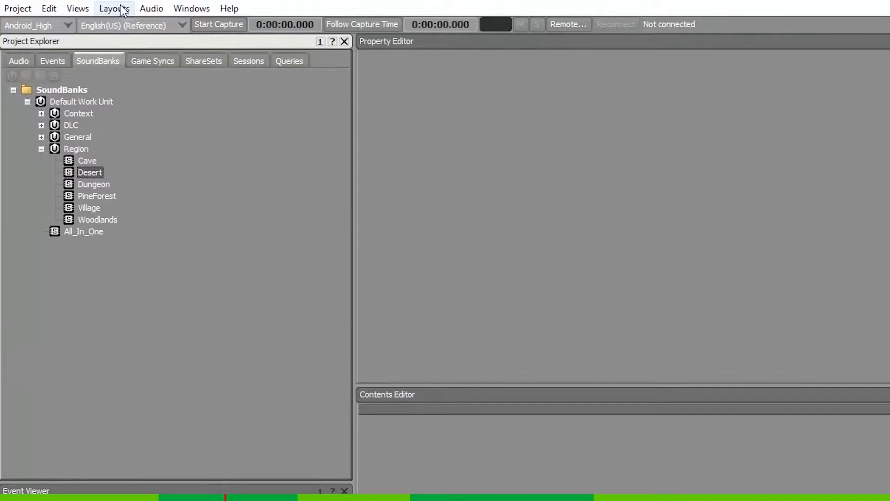
pyautogui.click(114, 8)
pyautogui.click(144, 58)
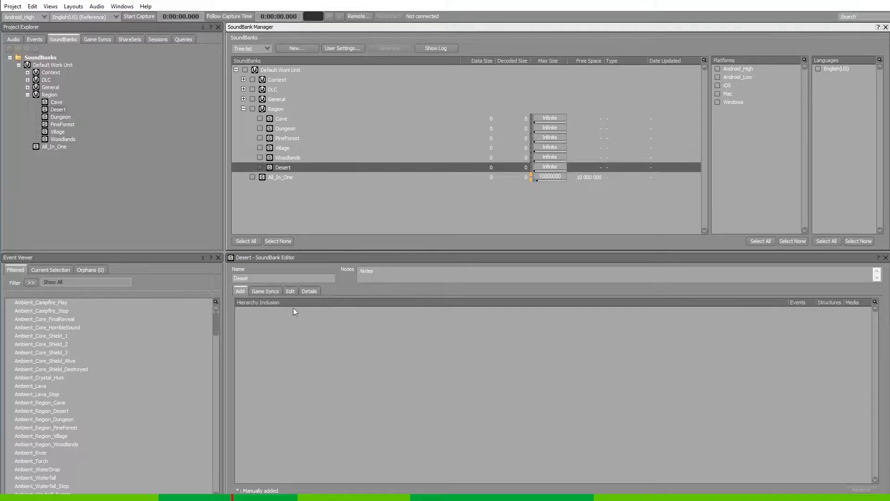
# - Add the Ambient_Region_Desert event from Ambient's SoundBankSpecific folder to the Desert SoundBank
pyautogui.hotkey('alt', 'Tab')
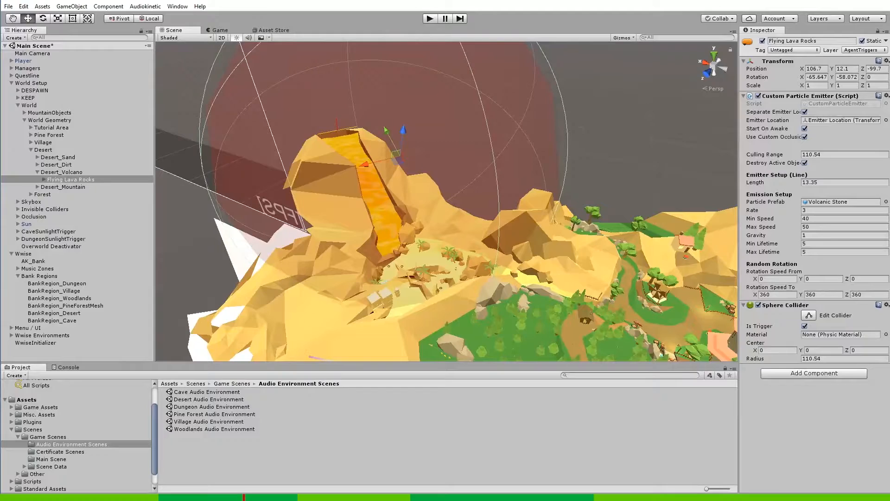
pyautogui.hotkey('alt', 'Tab')
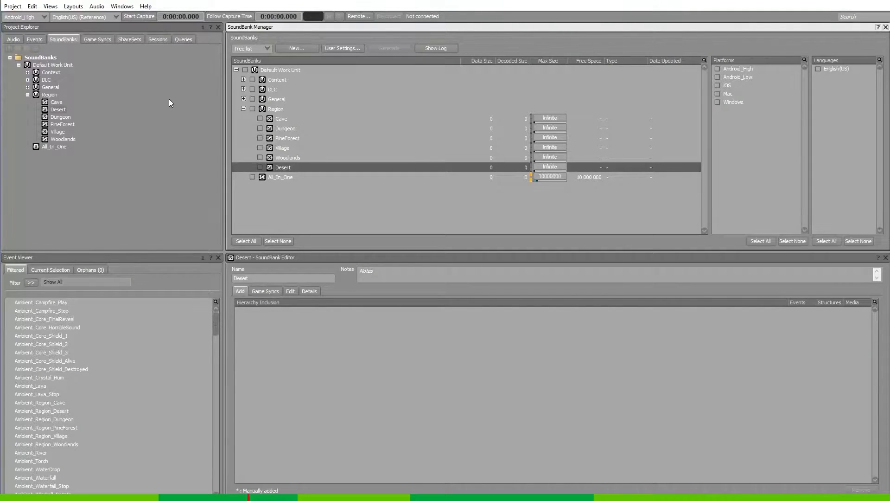
pyautogui.click(35, 39)
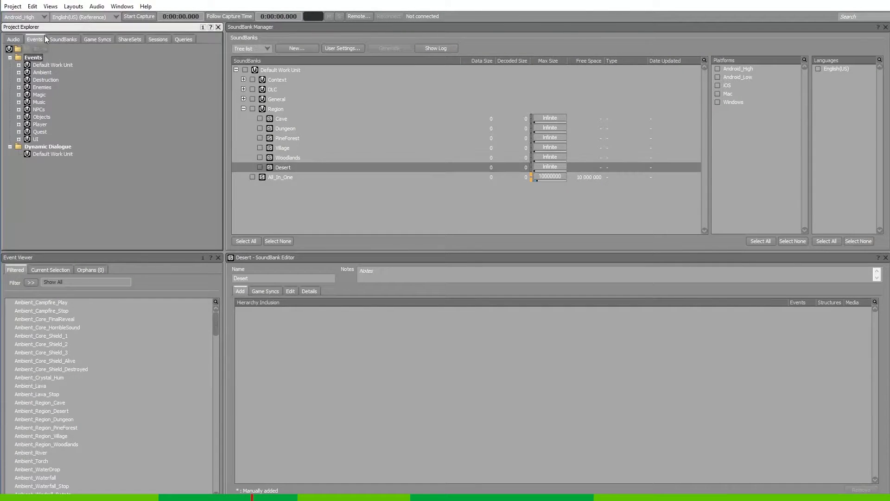
pyautogui.click(19, 72)
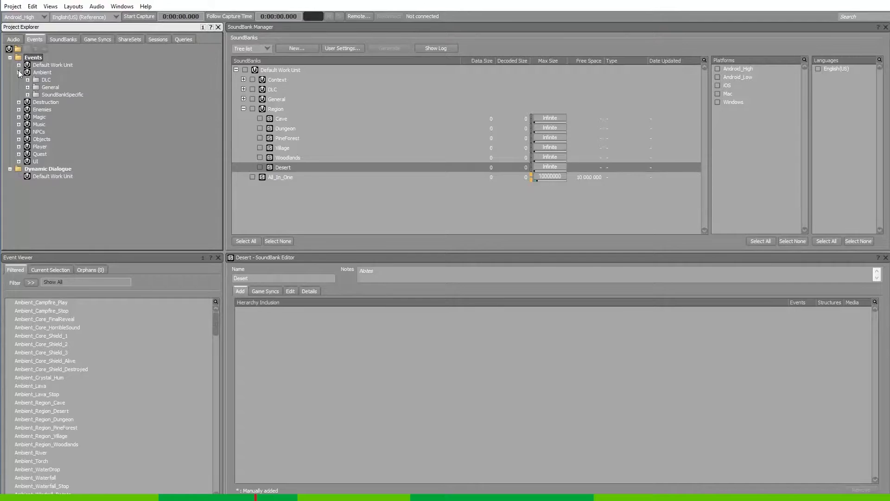
pyautogui.click(27, 95)
pyautogui.click(95, 117)
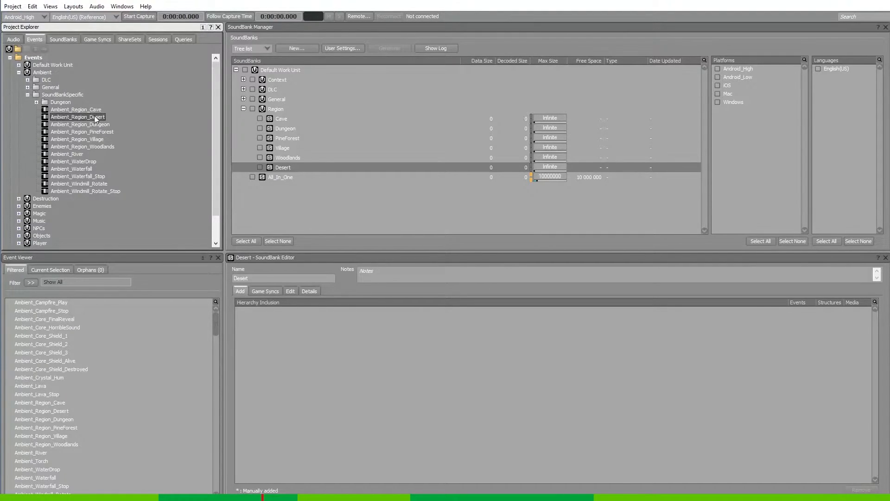
pyautogui.moveTo(96, 117); pyautogui.dragTo(285, 166)
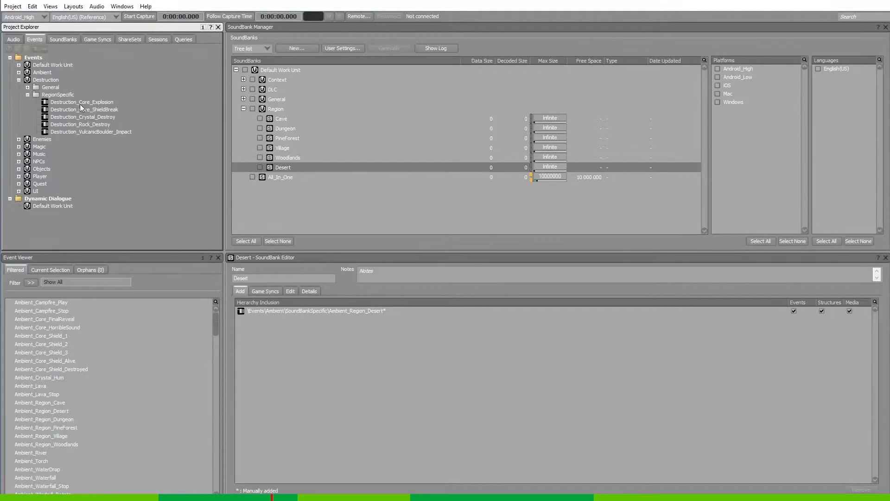
# - Add the Destruction_VulcanicBoulder_Impact event from Destruction's RegionSpecific folder to the Desert SoundBank
pyautogui.click(115, 132)
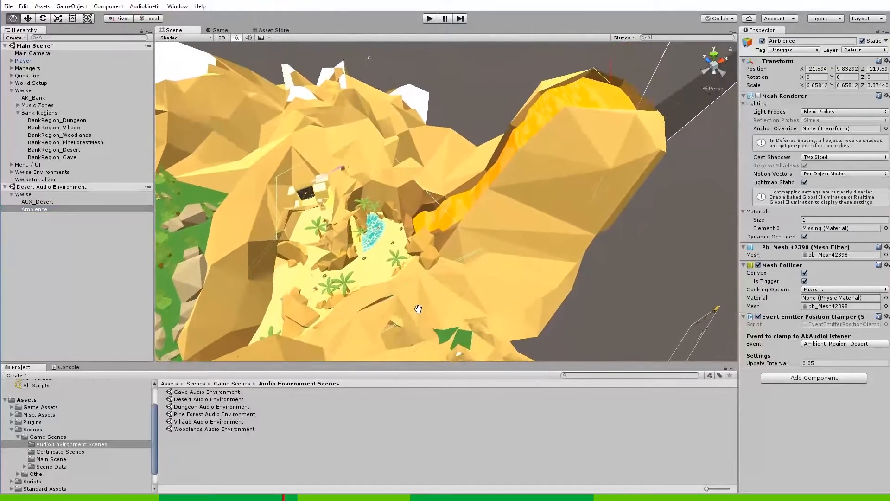
pyautogui.moveTo(418, 308); pyautogui.dragTo(413, 322)
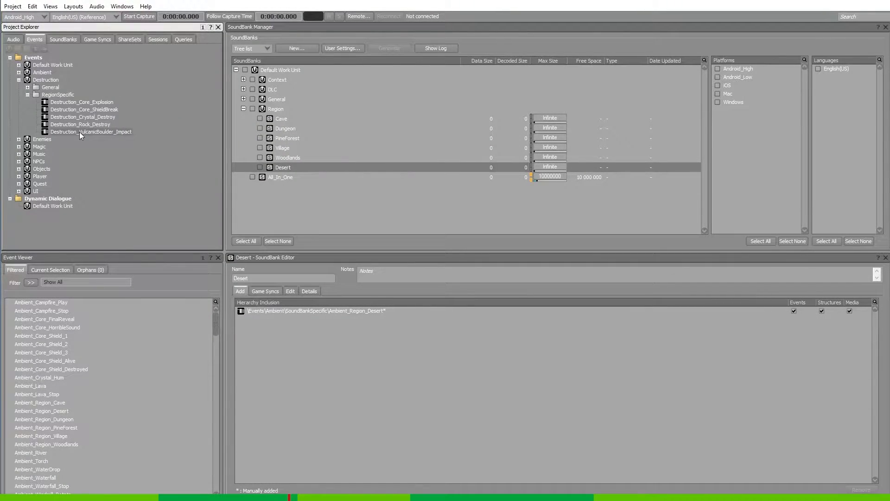
pyautogui.moveTo(80, 131); pyautogui.dragTo(299, 168)
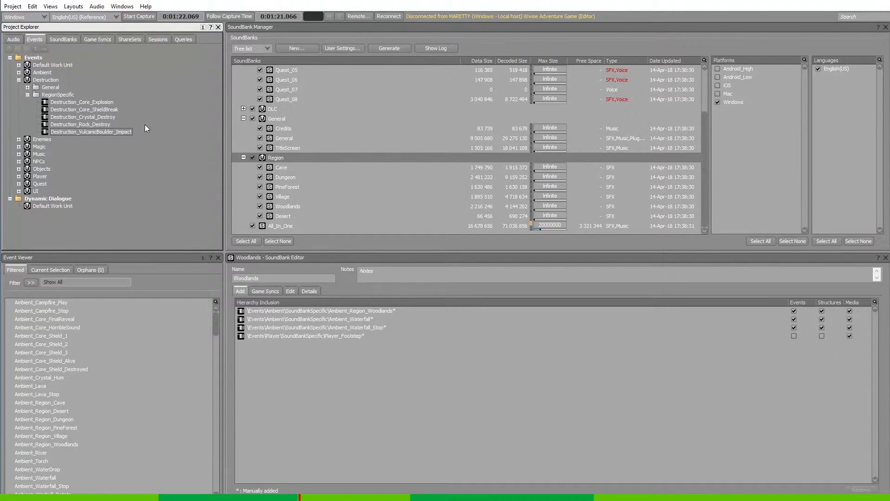
# - Add the Player_Footstep event from Player's SoundBankSpecific folder to the Desert SoundBank
pyautogui.click(19, 176)
pyautogui.click(18, 80)
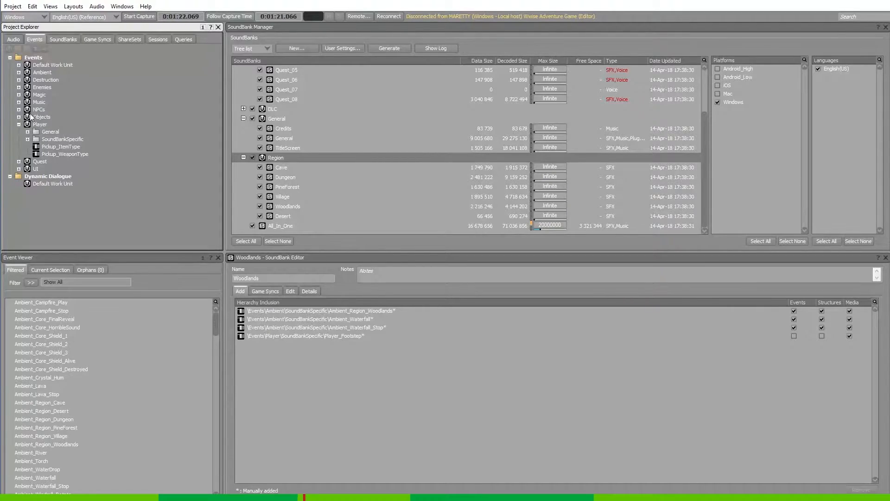
pyautogui.click(28, 139)
pyautogui.moveTo(67, 147); pyautogui.dragTo(296, 216)
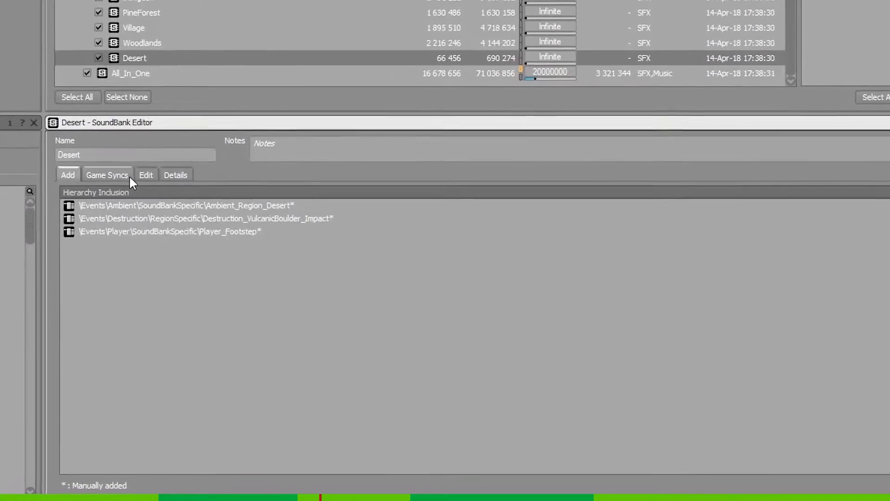
# - Exclude all game syncs from the Desert SoundBank, and re-include the Sand, Stone, Water and Wood surface types
pyautogui.click(276, 289)
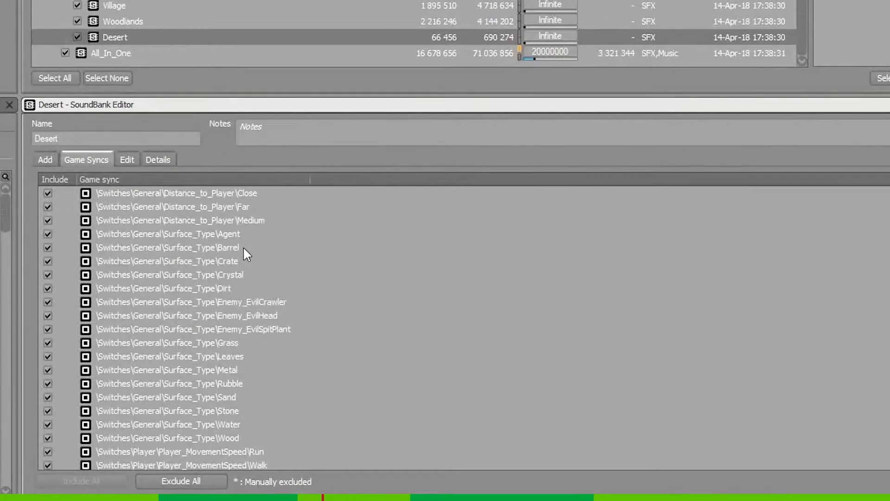
pyautogui.click(266, 425)
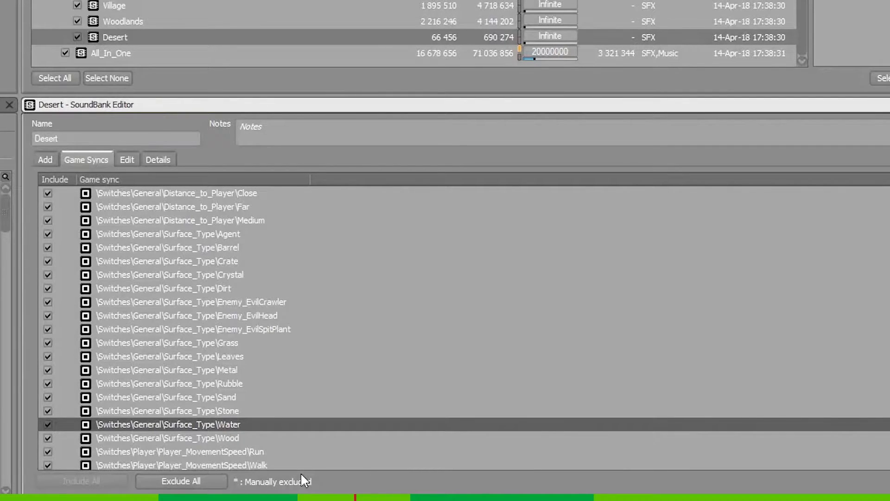
pyautogui.click(244, 397)
pyautogui.keyDown('ctrl'); pyautogui.click(241, 411); pyautogui.keyUp('ctrl')
pyautogui.keyDown('ctrl'); pyautogui.click(239, 424); pyautogui.keyUp('ctrl')
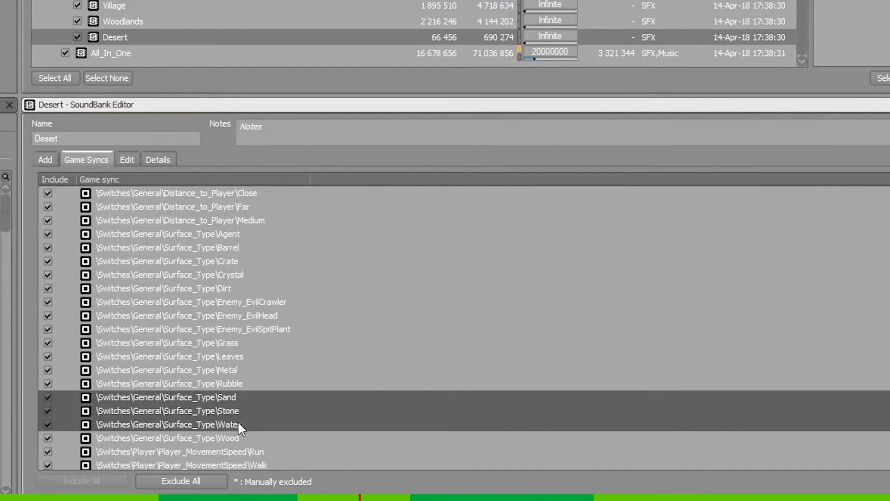
pyautogui.keyDown('ctrl'); pyautogui.click(234, 437); pyautogui.keyUp('ctrl')
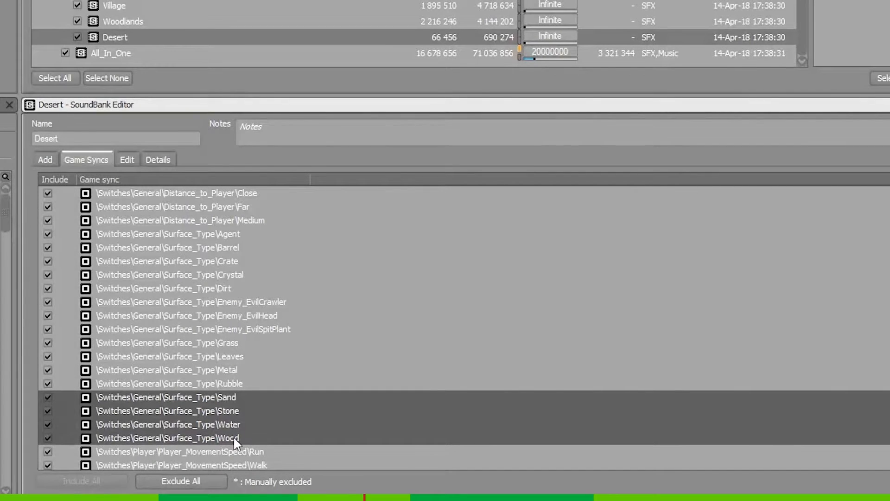
pyautogui.click(213, 486)
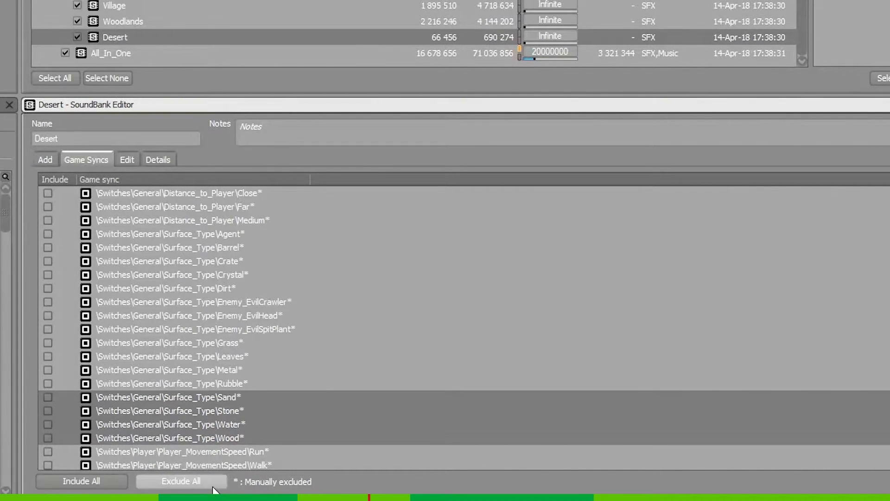
pyautogui.click(48, 397)
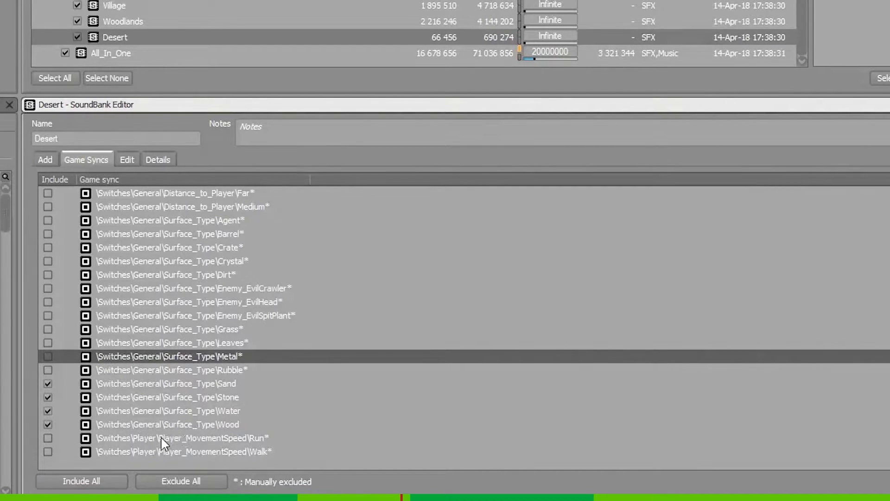
pyautogui.click(217, 440)
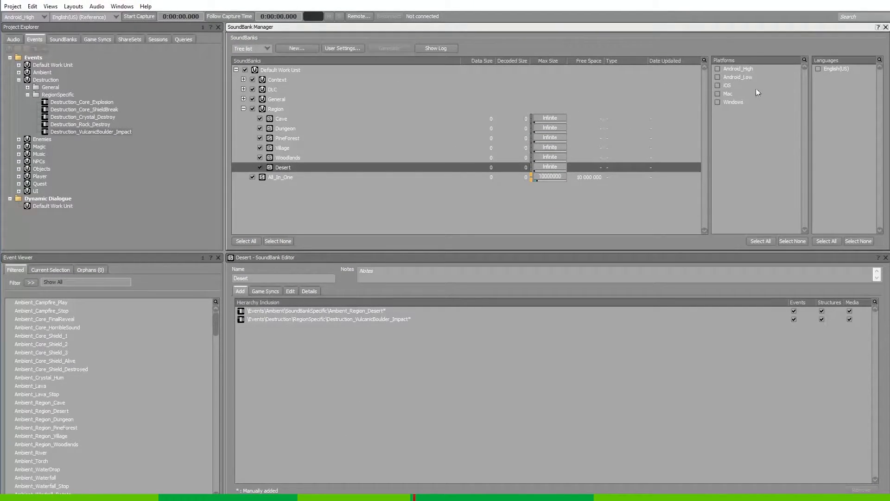
# - Generate all SoundBanks for the Windows platform and the English(US) language
pyautogui.click(719, 103)
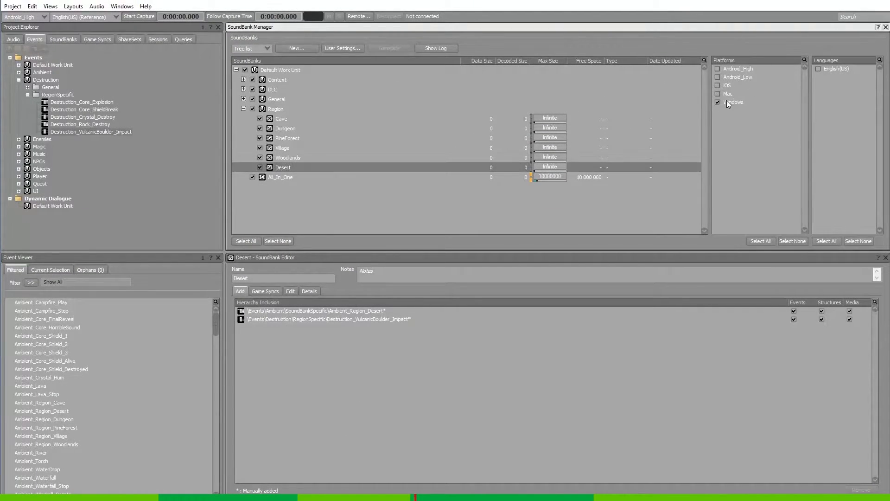
pyautogui.click(818, 69)
pyautogui.click(410, 47)
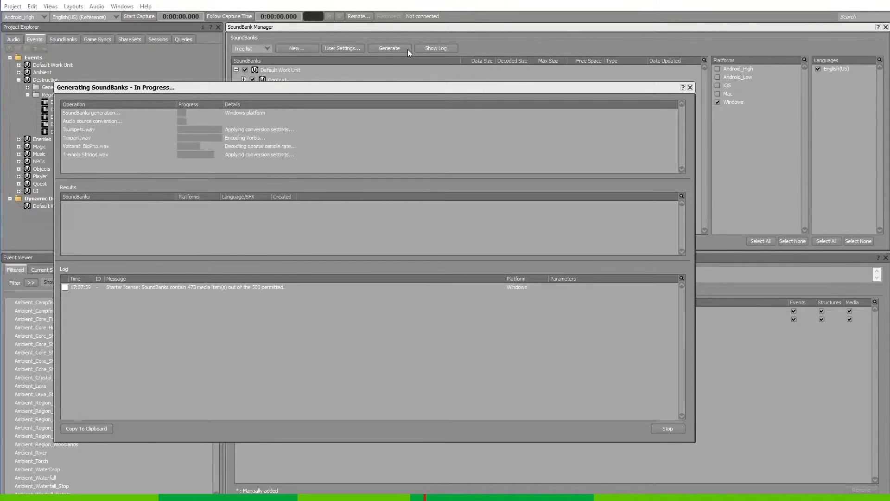
# - Switch to Unity and remove the Desert Audio Environment scene loaded alongside the Main Scene
pyautogui.hotkey('alt', 'Tab')
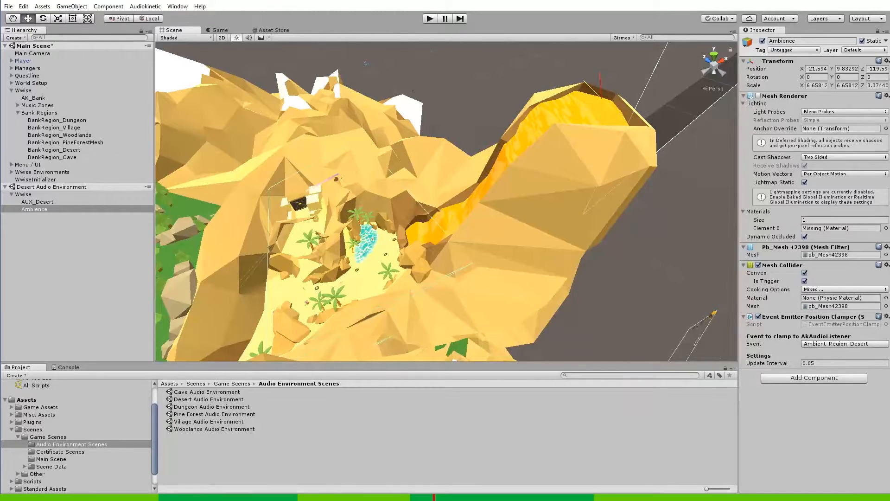
pyautogui.click(102, 188)
pyautogui.press('Delete')
# - Open the Loading Region SoundBanks scene from Lesson 6 of the Audiokinetic 251 certification
pyautogui.click(145, 6)
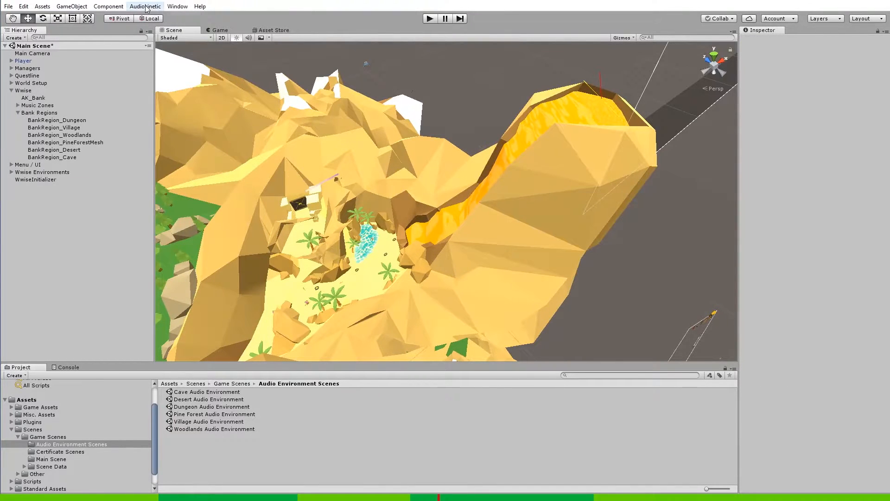
pyautogui.moveTo(165, 28)
pyautogui.moveTo(232, 27)
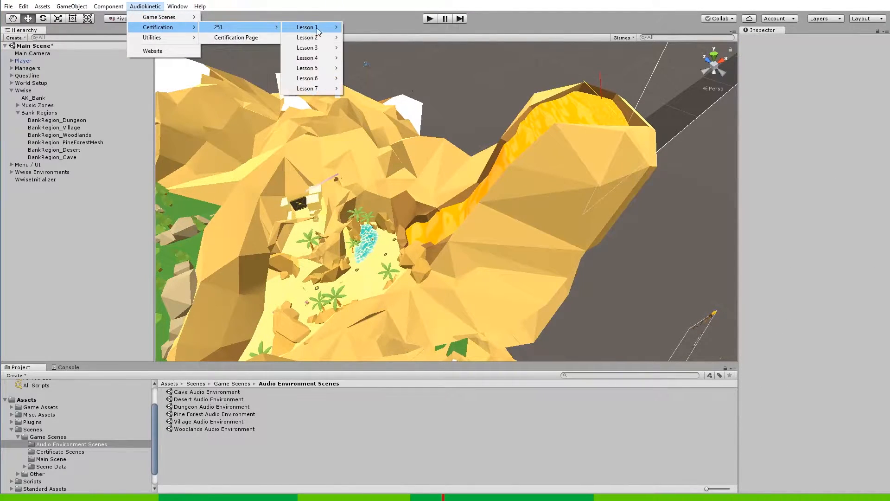
pyautogui.moveTo(338, 79)
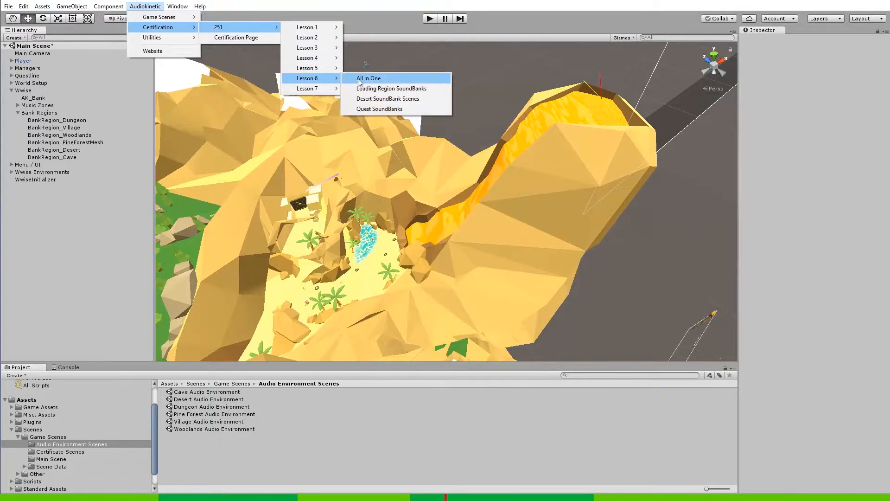
pyautogui.click(443, 88)
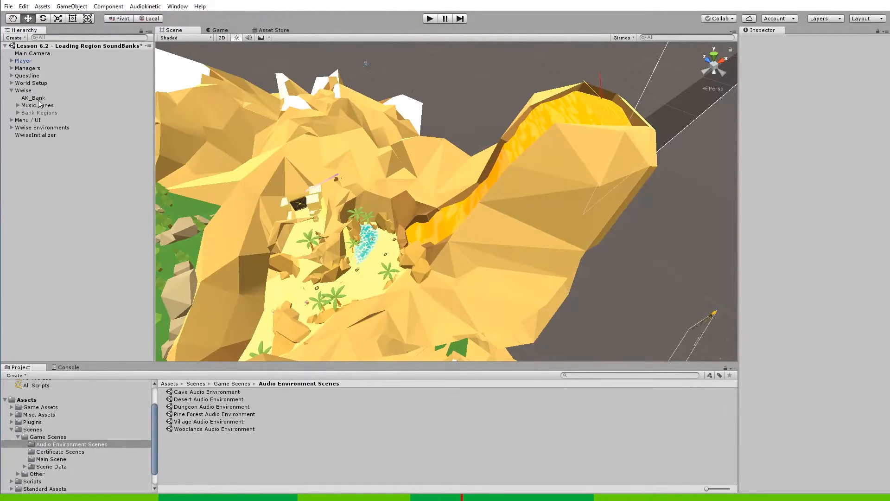
# - Check which bank the AK_Bank object loads, and review the All_In_One SoundBank and the Context group in Wwise
pyautogui.click(52, 97)
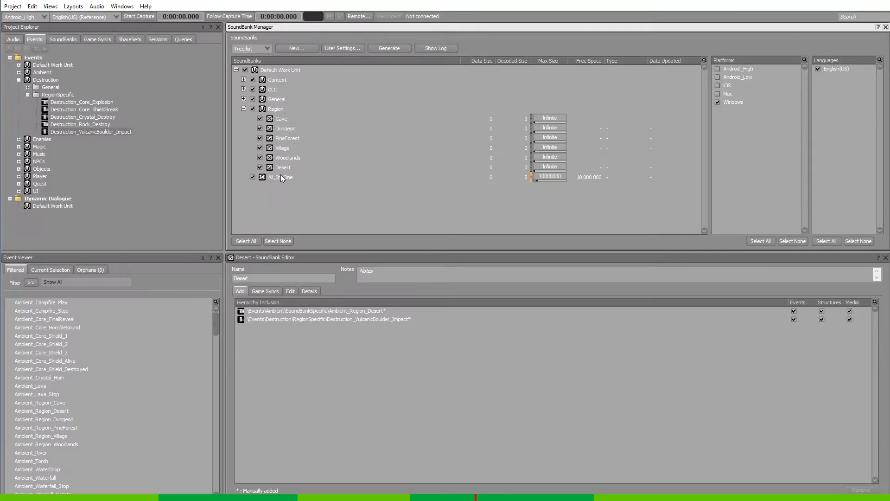
pyautogui.click(281, 176)
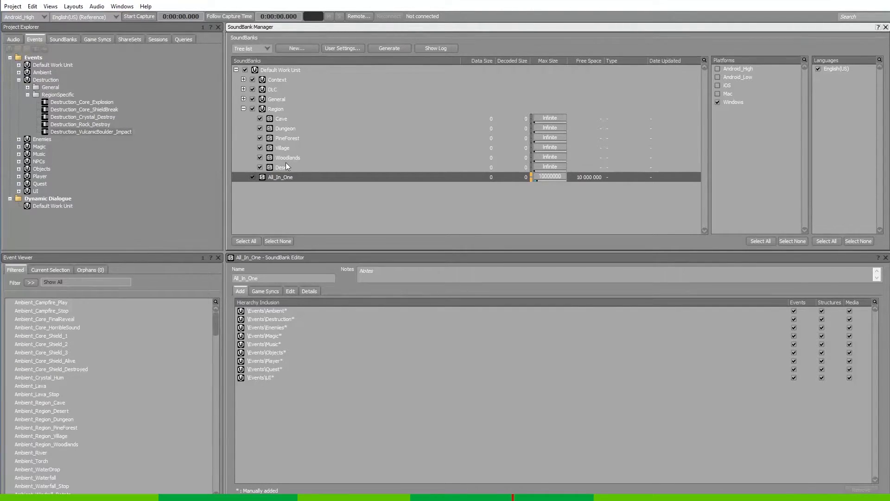
pyautogui.click(243, 80)
pyautogui.scroll(-5, 352, 139)
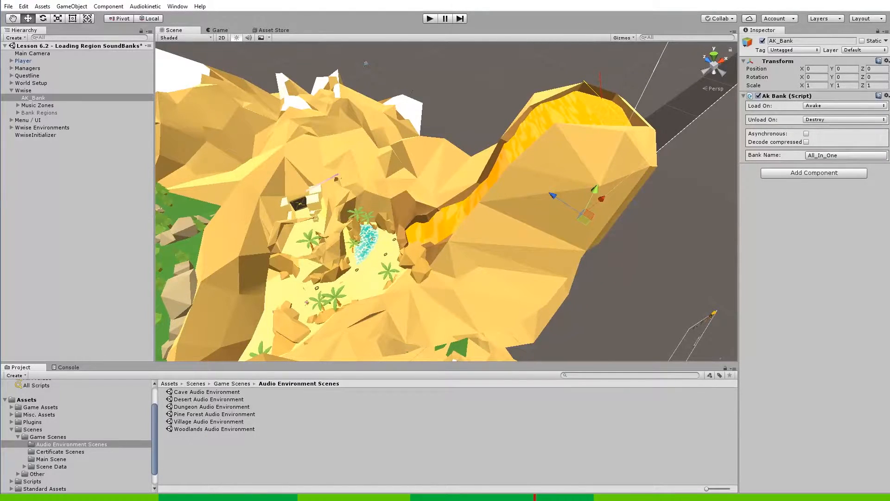
pyautogui.click(826, 155)
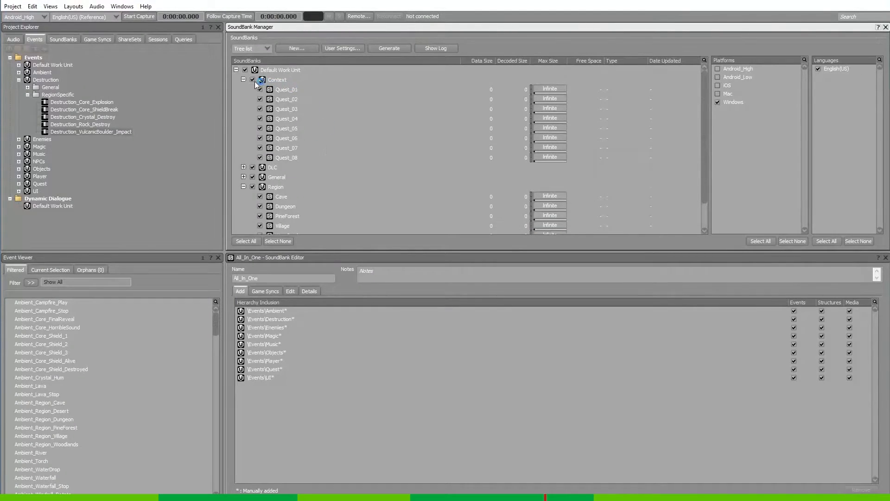
# - Examine the contents of the General SoundBank and the neighbouring Region and Context groups in Wwise
pyautogui.click(243, 80)
pyautogui.click(244, 99)
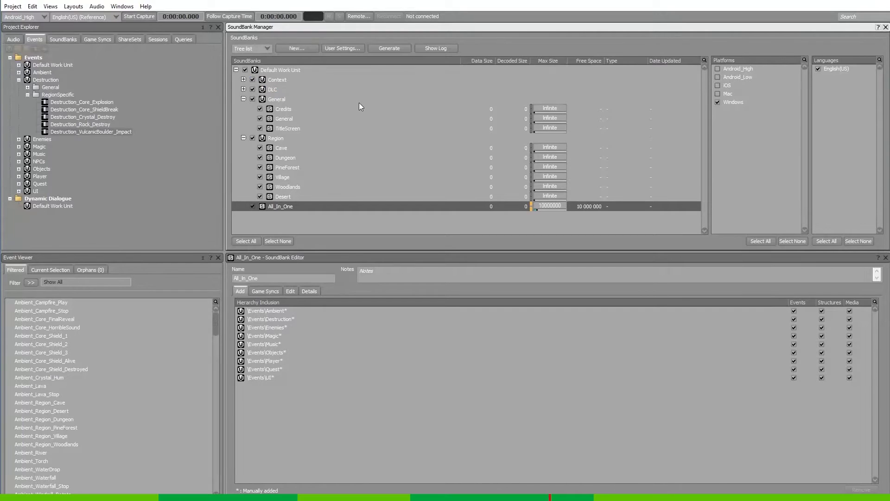
pyautogui.click(302, 122)
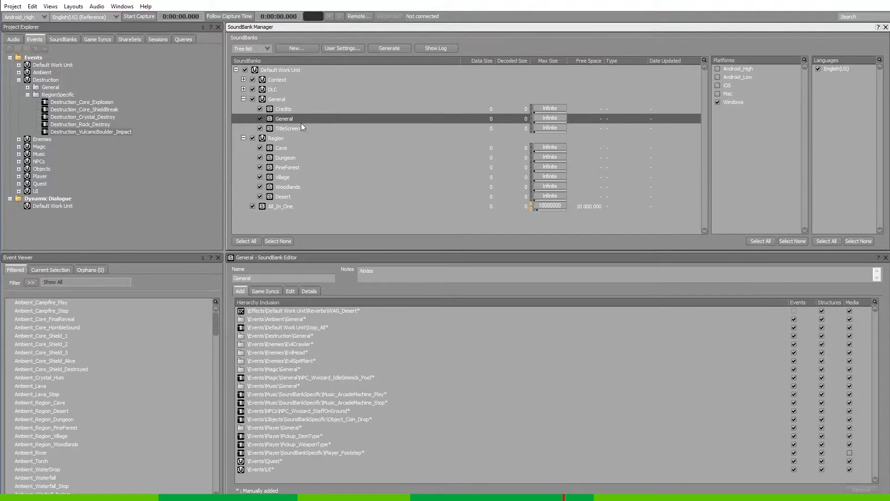
pyautogui.click(274, 139)
pyautogui.click(249, 79)
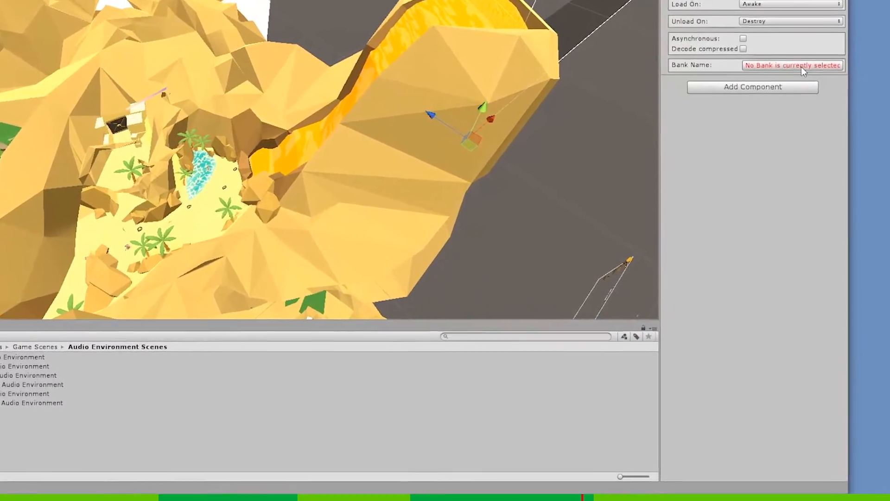
# - Assign the General SoundBank to the AK_Bank object's Ak Bank component in Unity
pyautogui.click(802, 68)
pyautogui.click(778, 150)
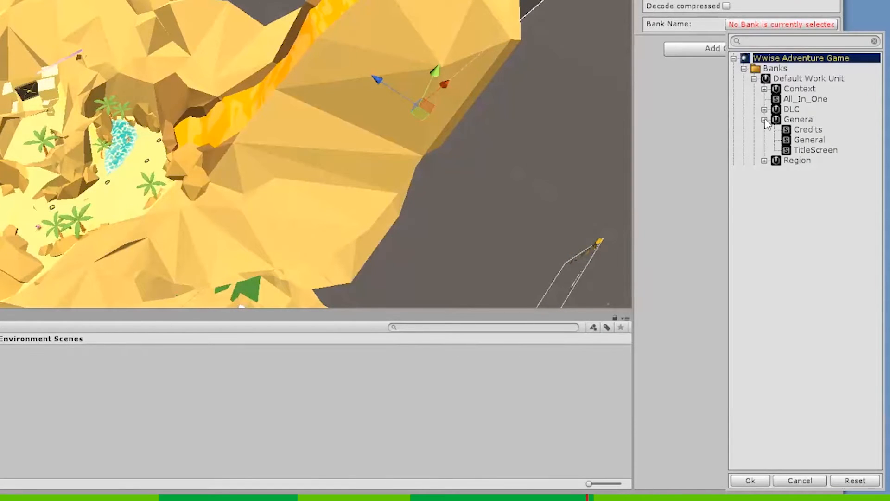
pyautogui.click(808, 141)
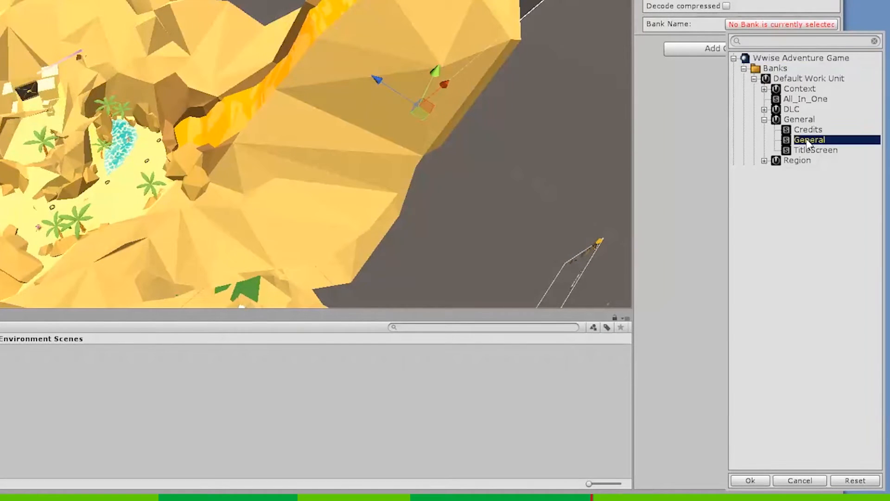
pyautogui.doubleClick(809, 142)
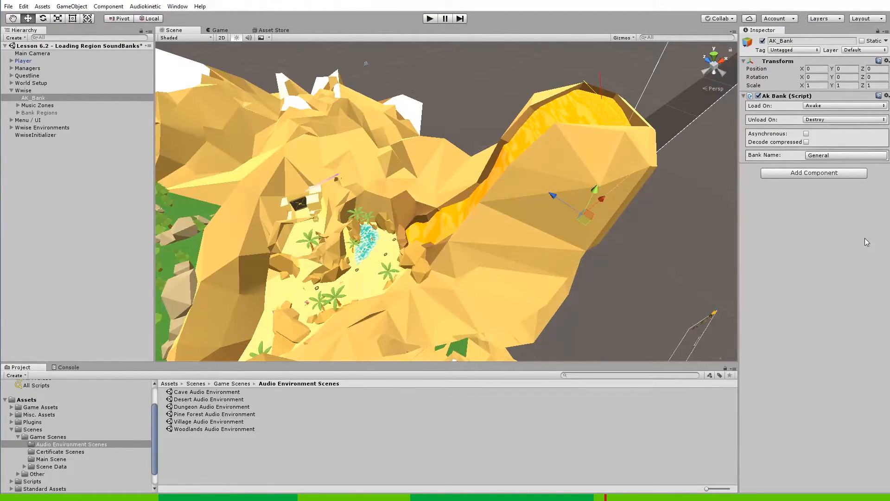
# - Enable the Bank Regions object and review the scene-loading settings of its BankRegion_Village and BankRegion_Desert children
pyautogui.click(46, 115)
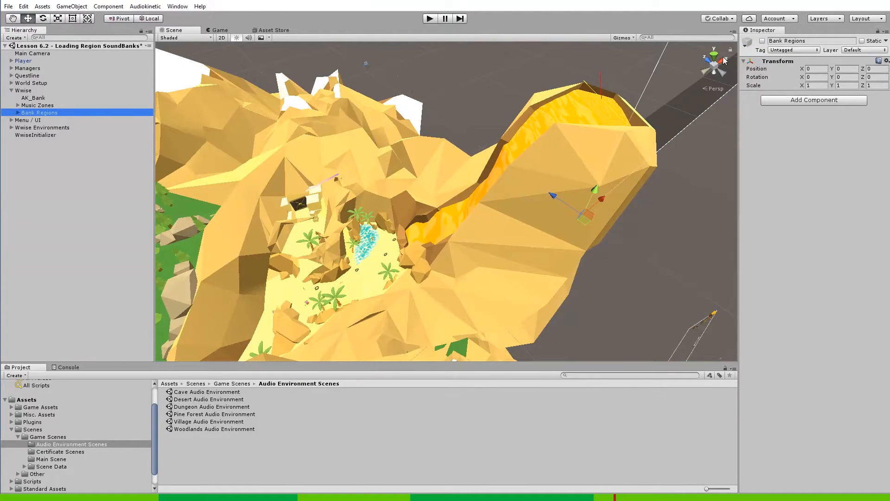
pyautogui.press('Right')
pyautogui.press('f')
pyautogui.press('Down')
pyautogui.press('Down')
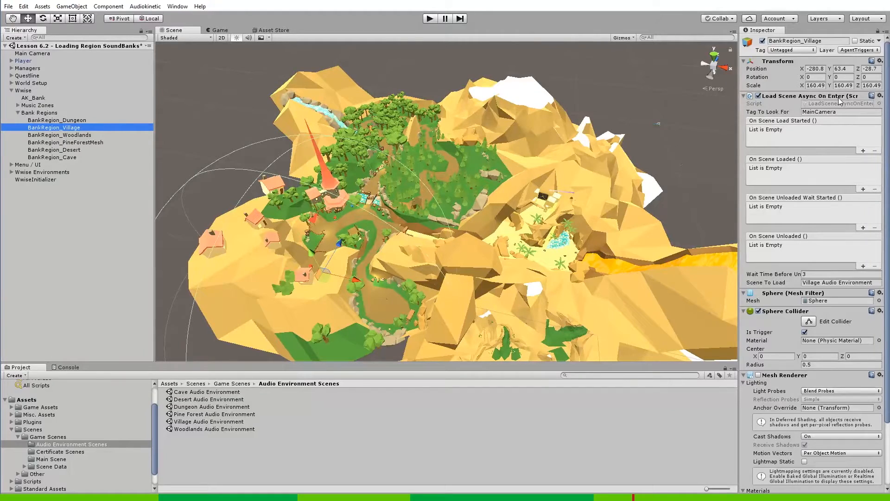
pyautogui.click(877, 282)
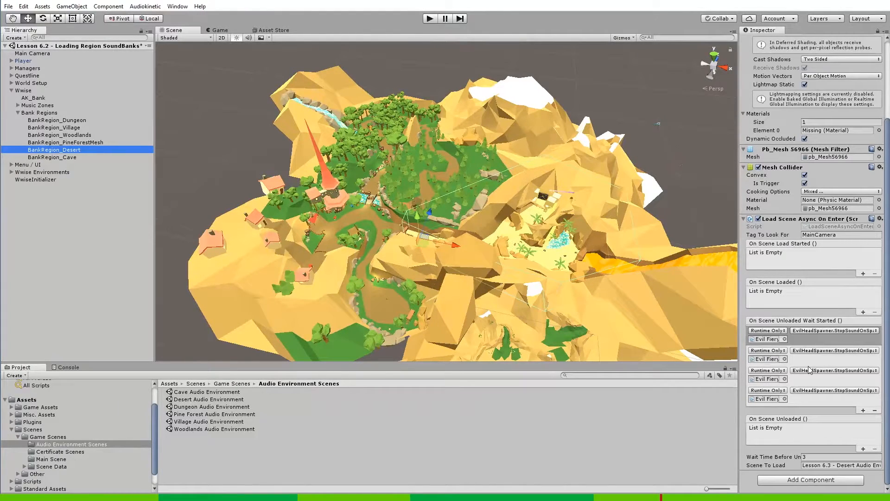
# - Open Lesson 6's Desert SoundBank scene and locate Lesson 6.3 - Desert Audio Environment in the Certificate Scenes folder
pyautogui.click(145, 6)
pyautogui.moveTo(178, 30)
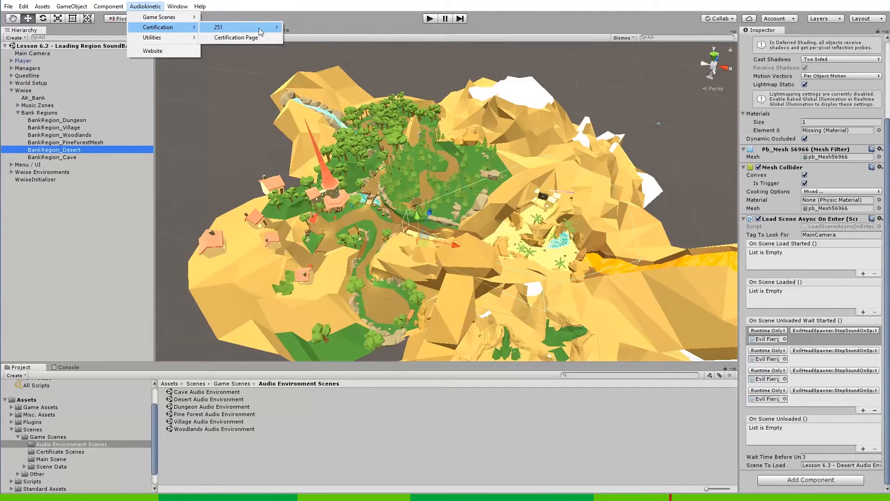
pyautogui.moveTo(269, 28)
pyautogui.moveTo(325, 78)
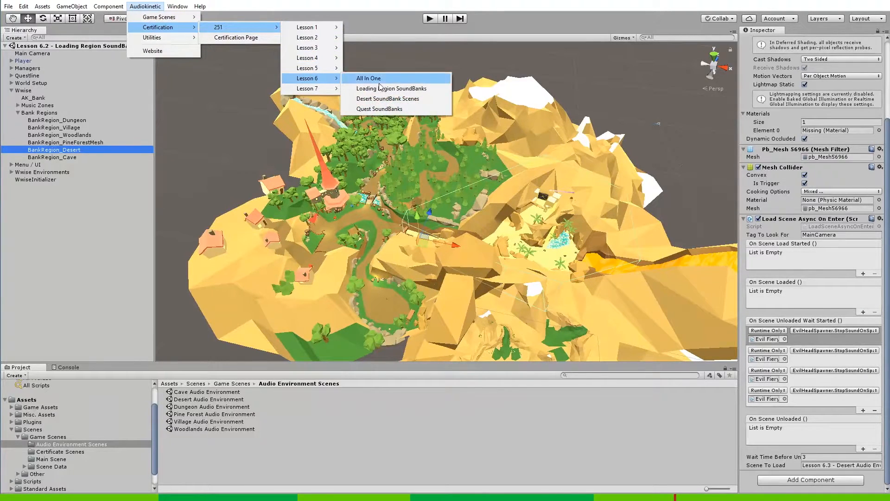
pyautogui.click(432, 98)
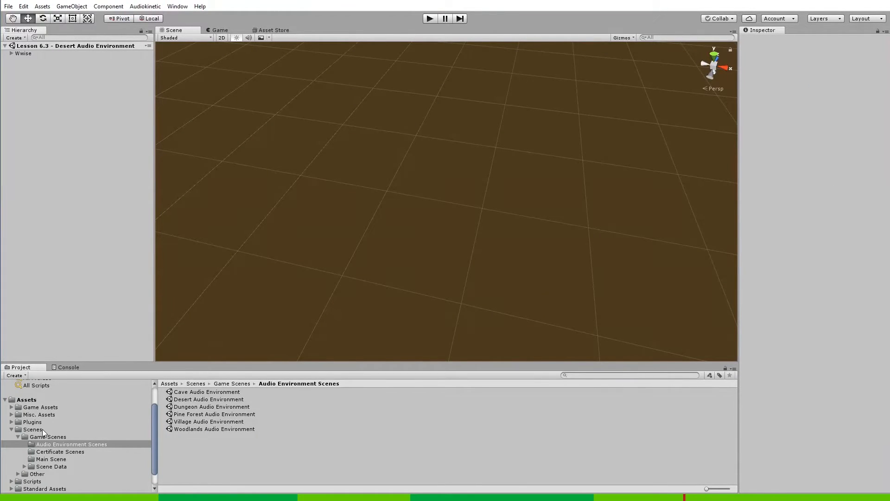
pyautogui.click(90, 452)
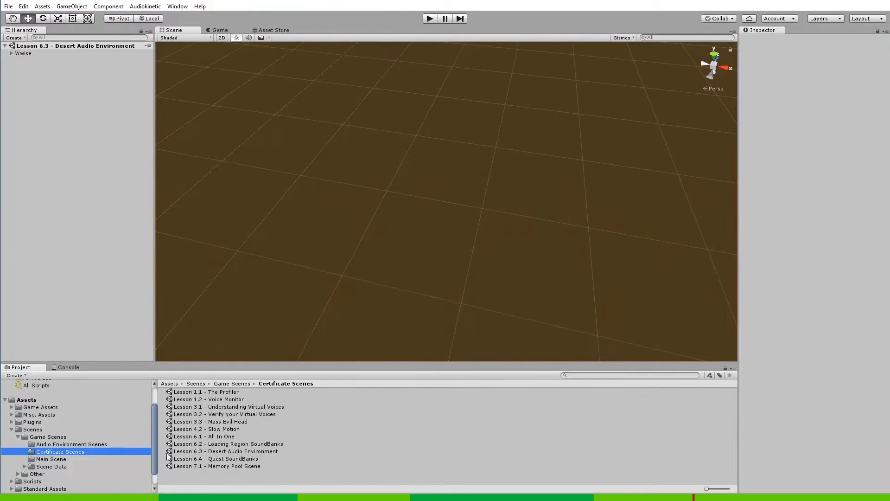
pyautogui.click(250, 452)
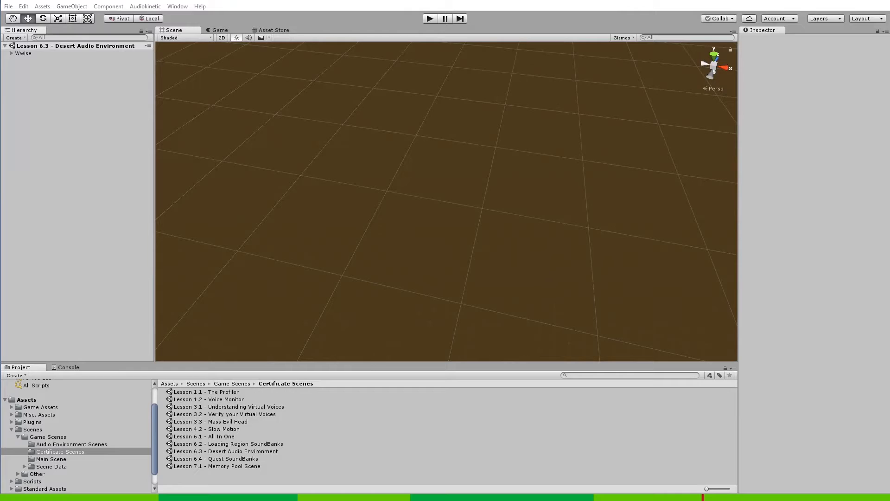
# - Assign the Desert SoundBank from the Region group to the Wwise object's Ak Bank component and save the scene
pyautogui.click(29, 54)
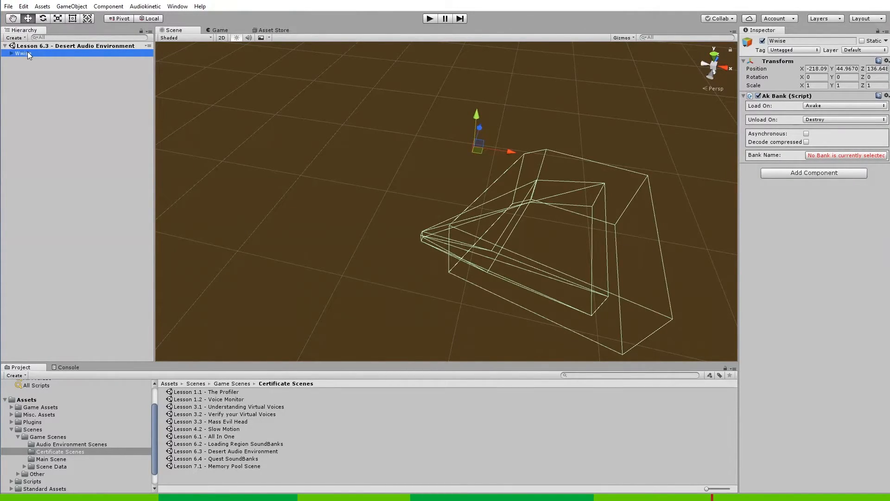
pyautogui.click(778, 107)
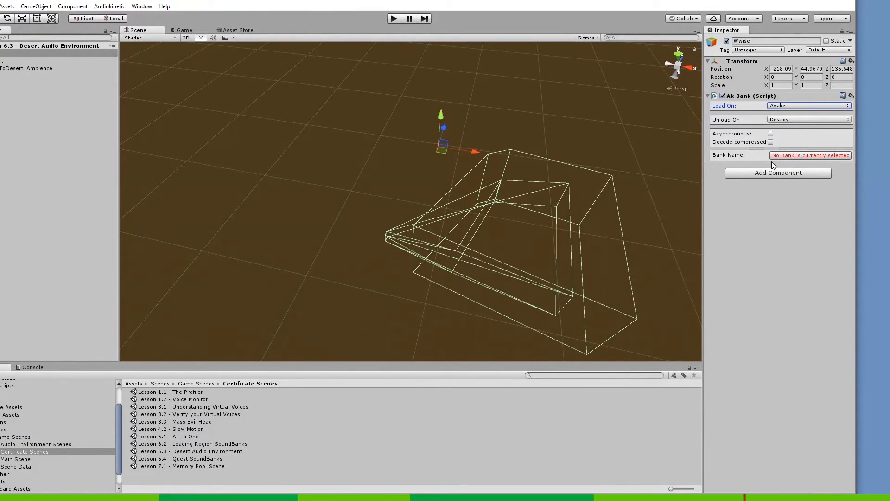
pyautogui.click(786, 156)
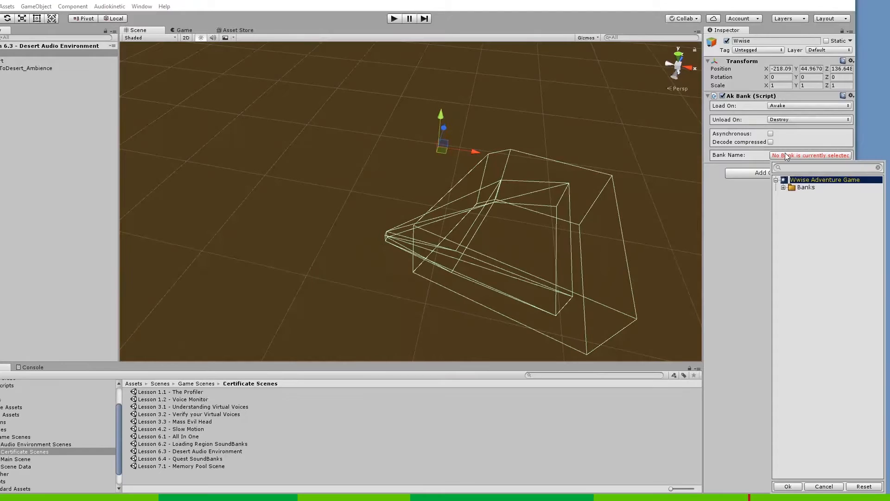
pyautogui.click(784, 188)
pyautogui.click(791, 196)
pyautogui.click(799, 225)
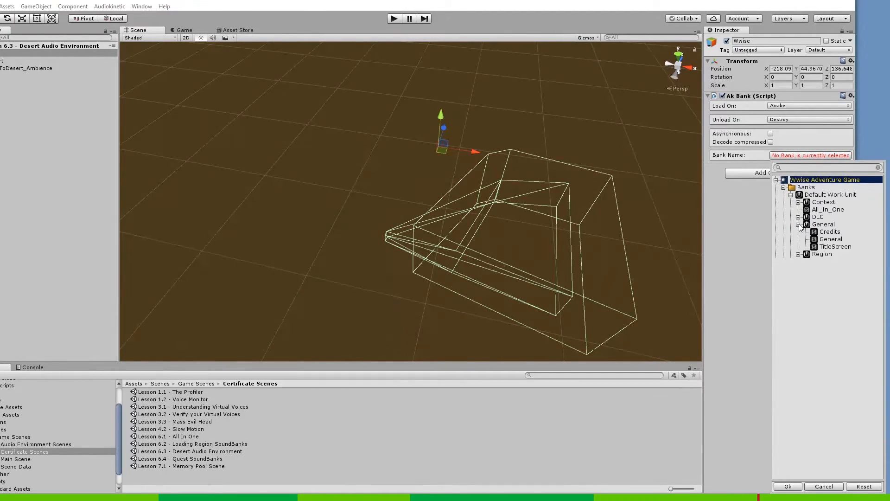
pyautogui.click(798, 254)
pyautogui.click(826, 270)
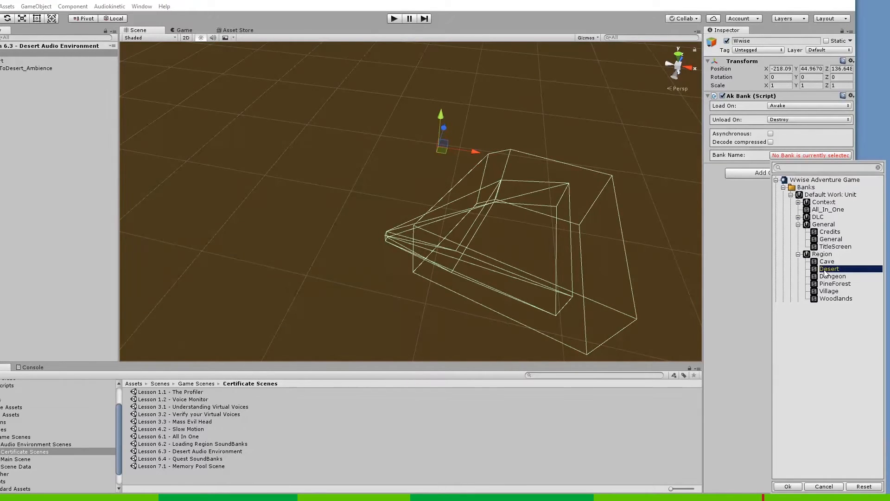
pyautogui.click(789, 486)
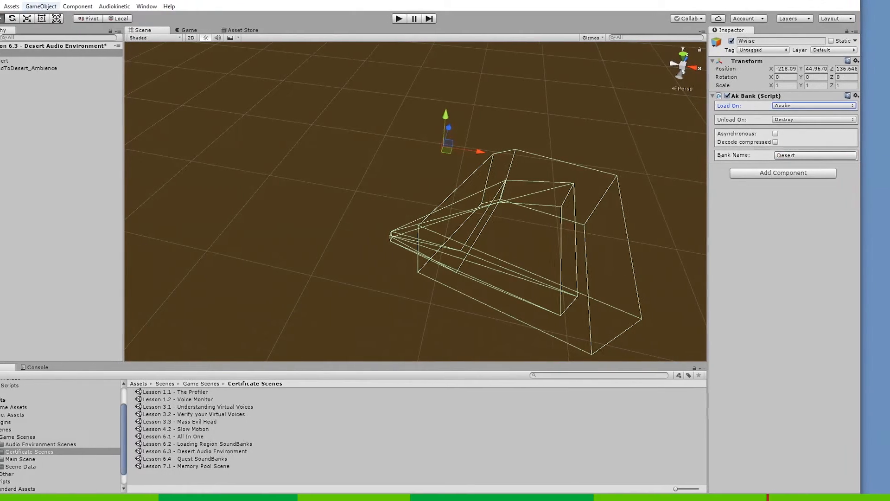
pyautogui.click(9, 6)
pyautogui.click(47, 50)
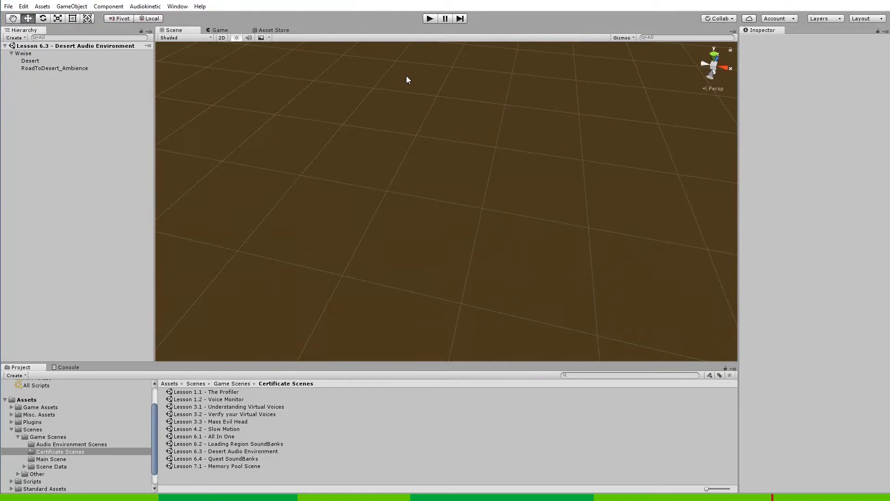
# - Return to Lesson 6's Loading Region SoundBanks scene
pyautogui.click(147, 6)
pyautogui.moveTo(192, 27)
pyautogui.moveTo(223, 28)
pyautogui.moveTo(327, 77)
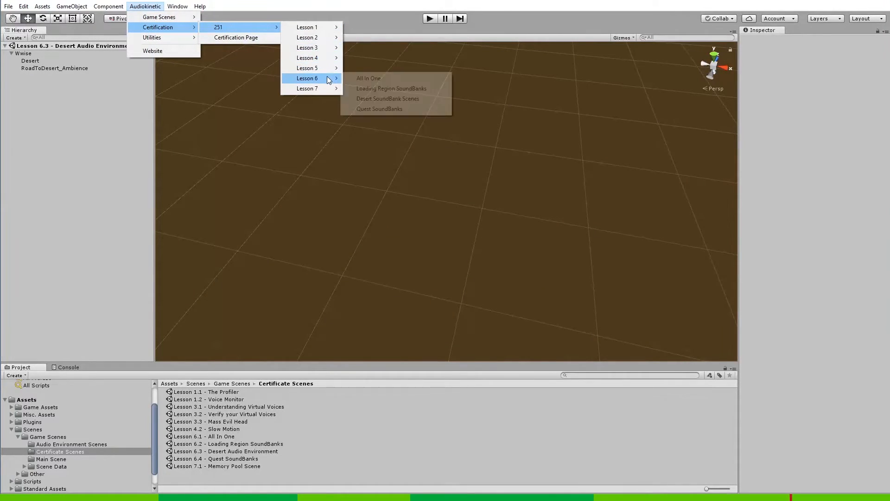
pyautogui.click(432, 90)
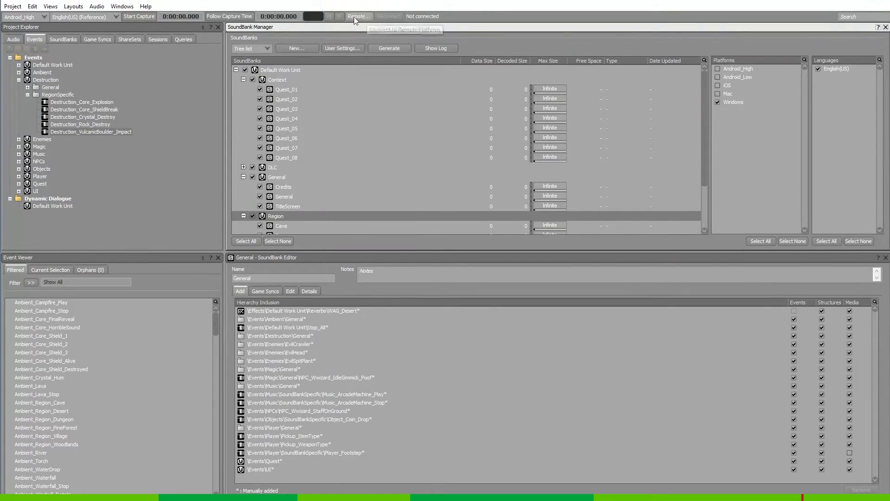
# - Switch Wwise to the Profiler layout and connect remotely to the local Wwise Adventure Game (Editor) session
pyautogui.click(73, 6)
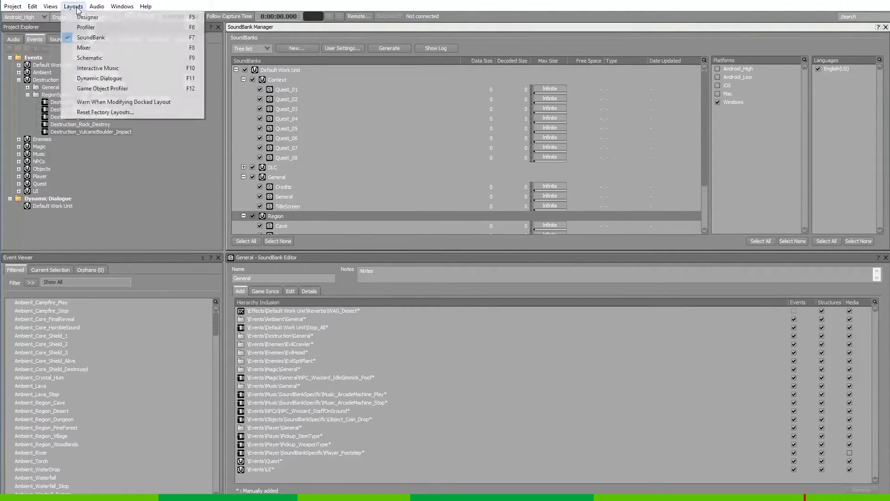
pyautogui.click(121, 29)
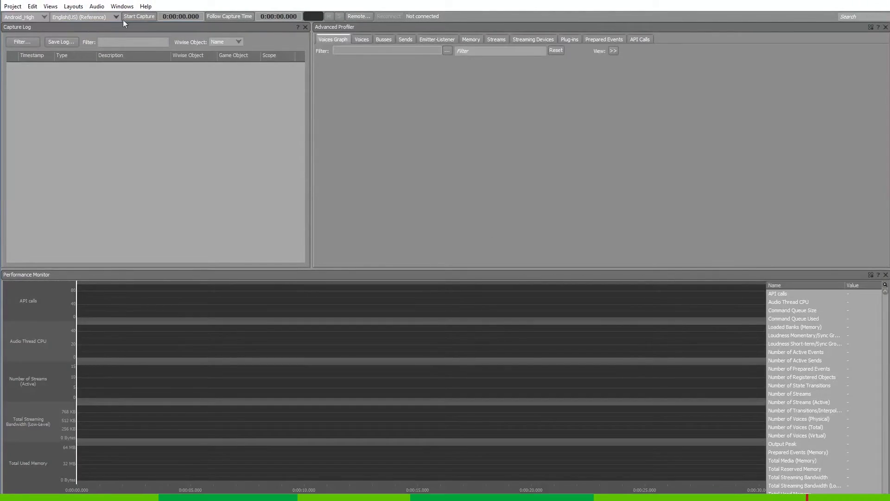
pyautogui.click(370, 16)
pyautogui.click(507, 192)
pyautogui.click(510, 289)
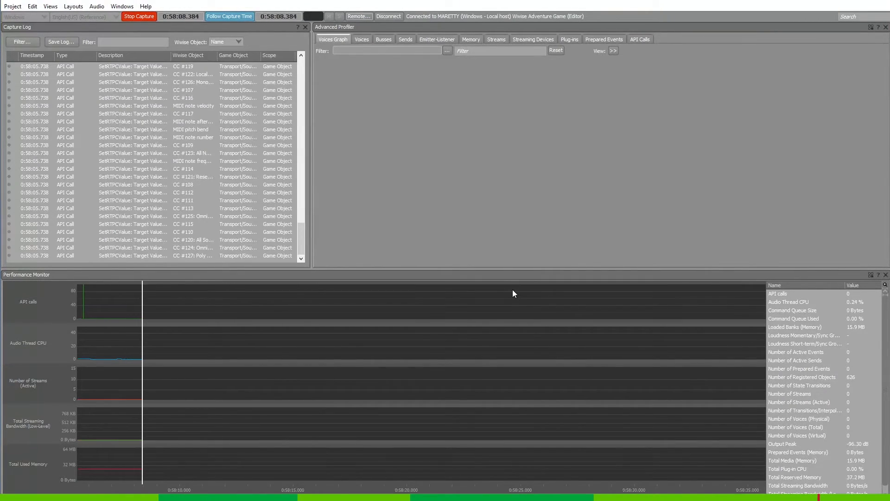
# - Switch to Unity, run the Loading Region SoundBanks scene in play mode and skip through the introductory messages
pyautogui.hotkey('alt', 'Tab')
pyautogui.click(433, 20)
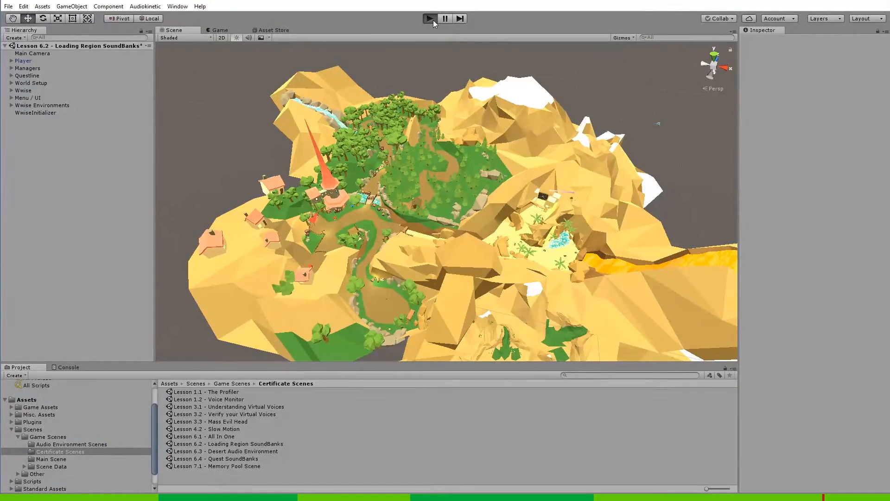
pyautogui.press('e')
pyautogui.press('e')
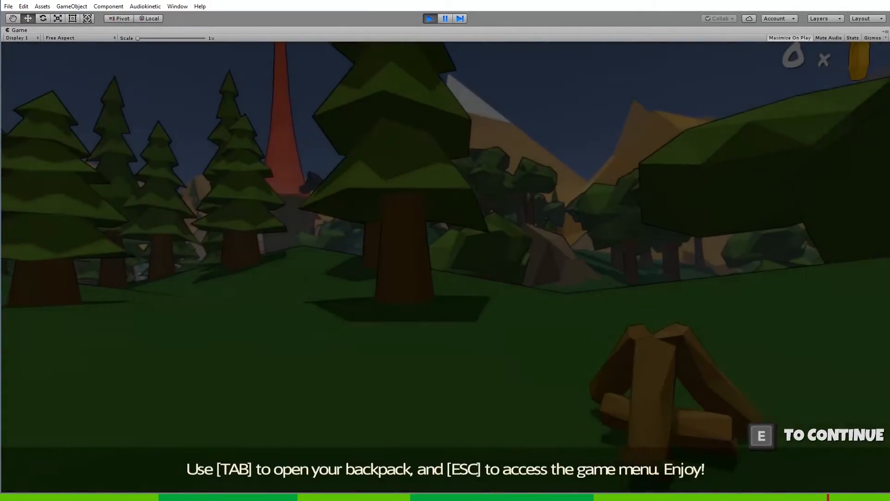
pyautogui.press('e')
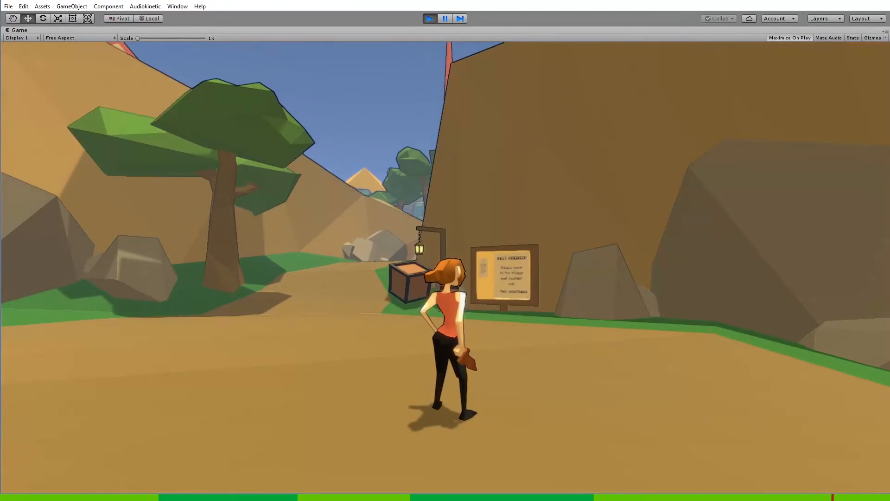
# - Teleport the player to the Desert through the game menu, walk around the region and end play mode
pyautogui.press('Escape')
pyautogui.click(501, 179)
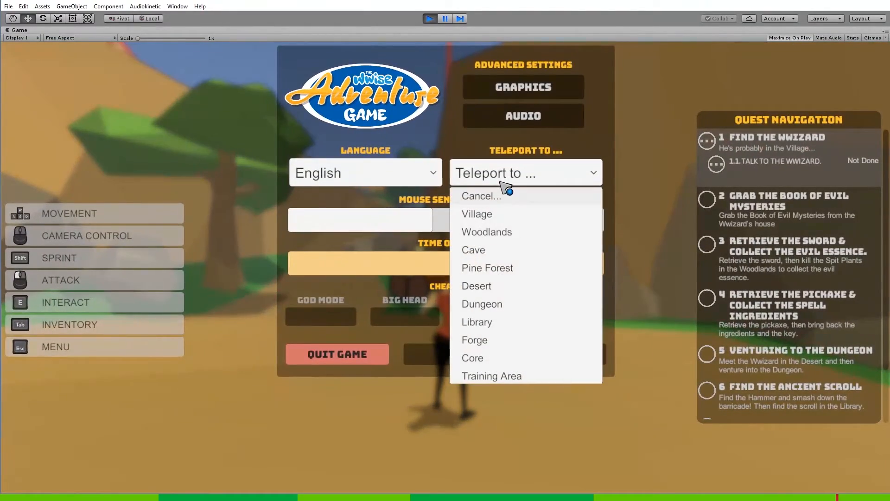
pyautogui.click(508, 288)
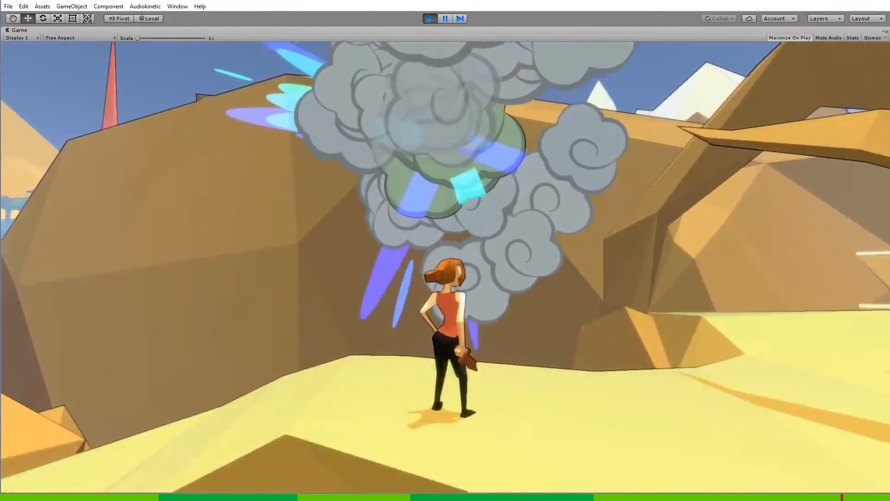
pyautogui.press('w')
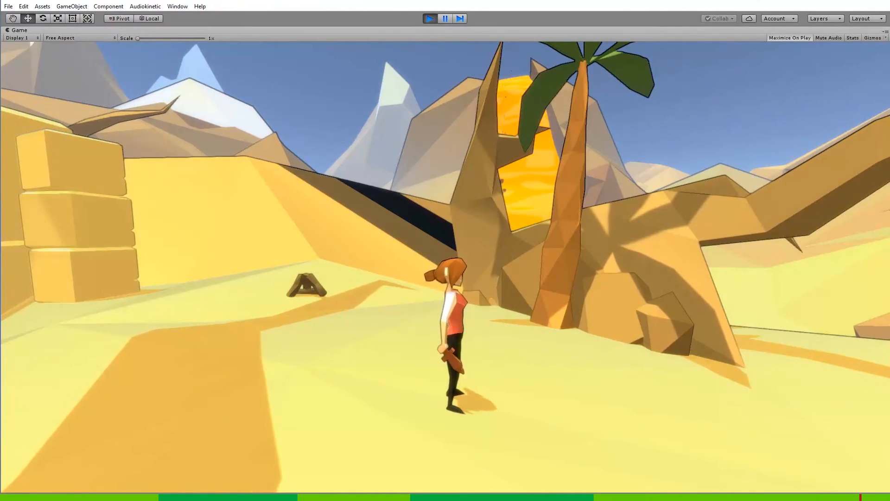
pyautogui.press('Escape')
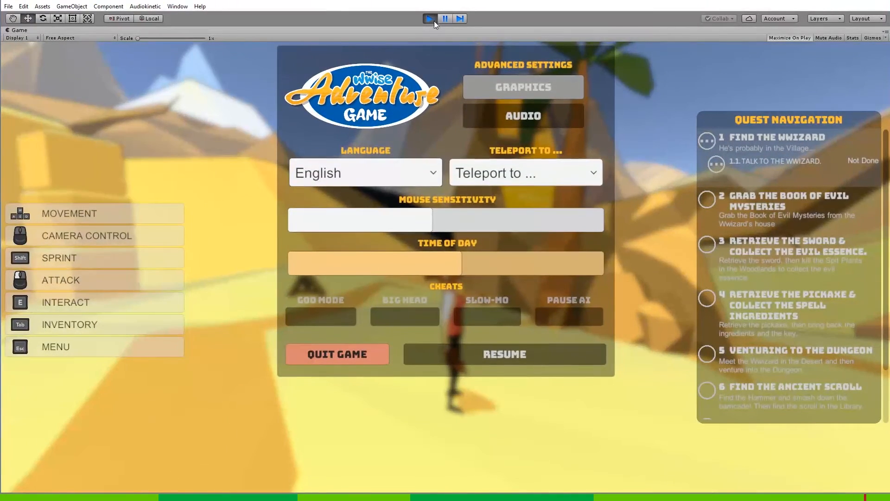
pyautogui.click(432, 19)
# - Switch to Wwise and examine the Desert.bnk entry in the Advanced Profiler's memory data at capture time 0:01:21.066
pyautogui.hotkey('alt', 'Tab')
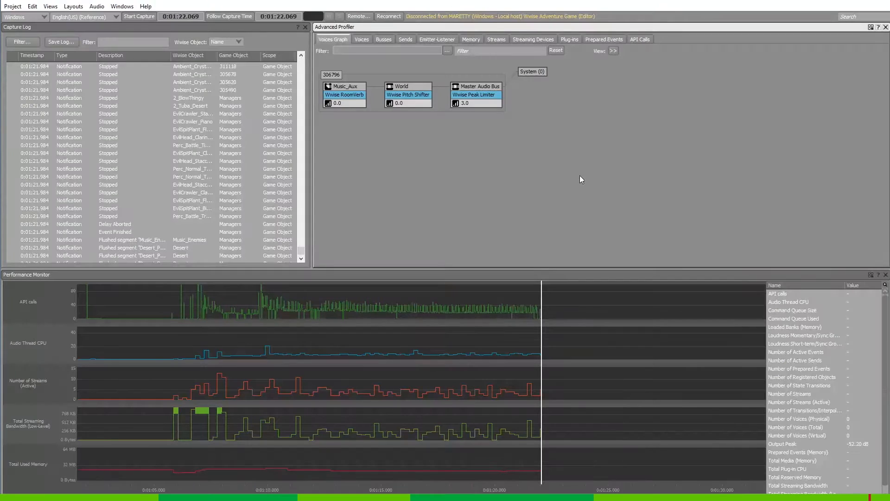
pyautogui.click(480, 41)
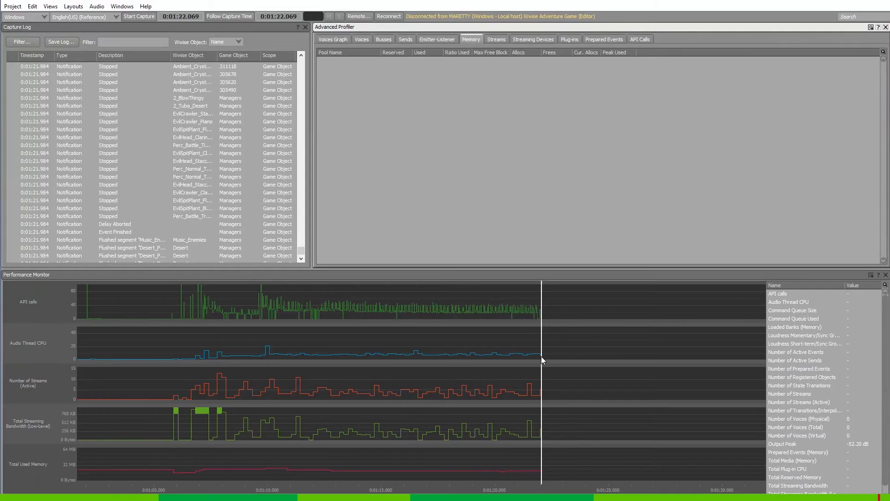
pyautogui.moveTo(541, 356); pyautogui.dragTo(520, 358)
pyautogui.click(347, 78)
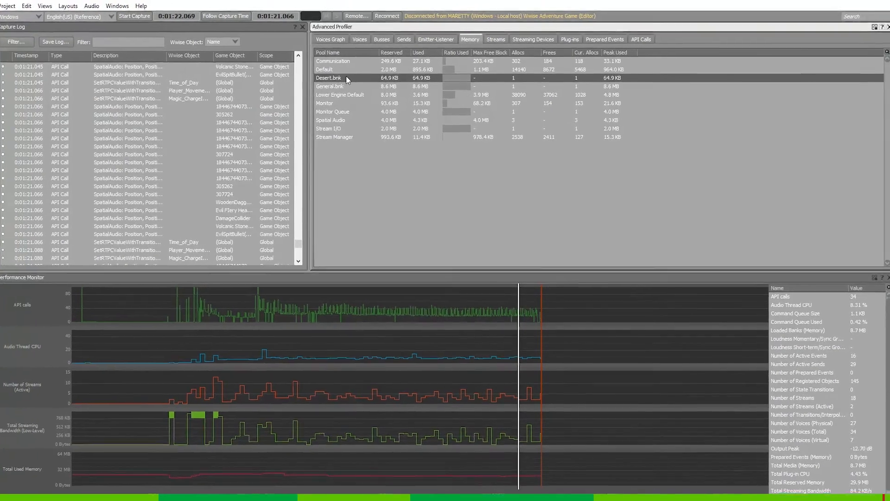